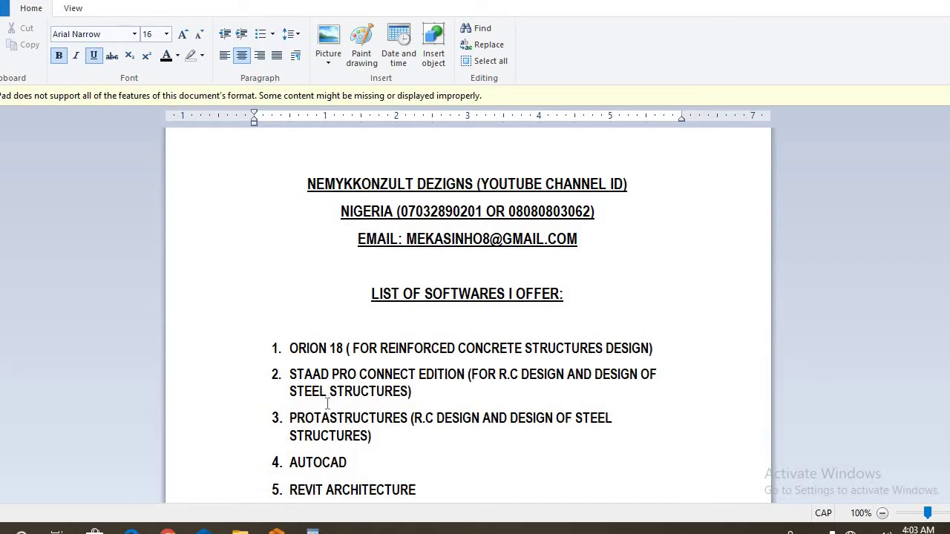
- Review the WordPad wall dimension and soil tables, then switch to the empty ProtaDetails window
scroll(327, 407, "down", 2)
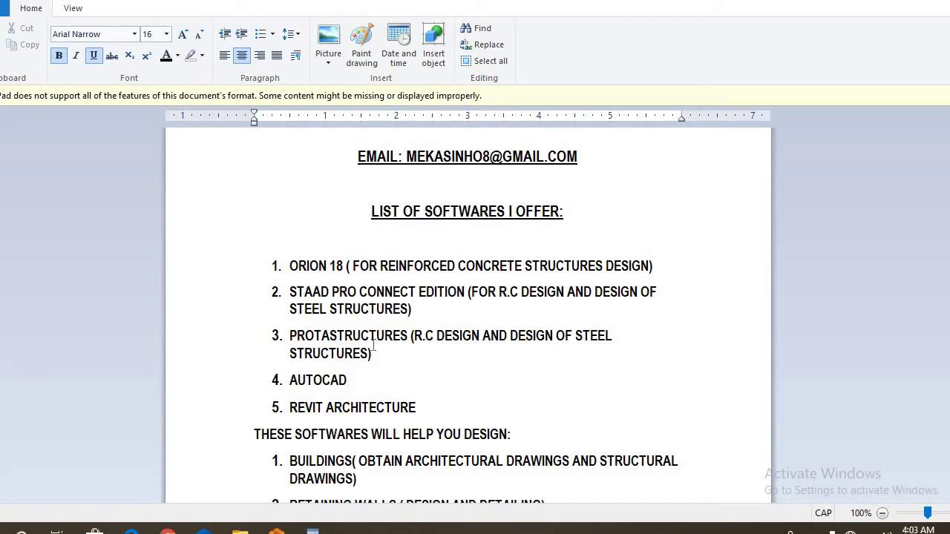
scroll(371, 346, "down", 3)
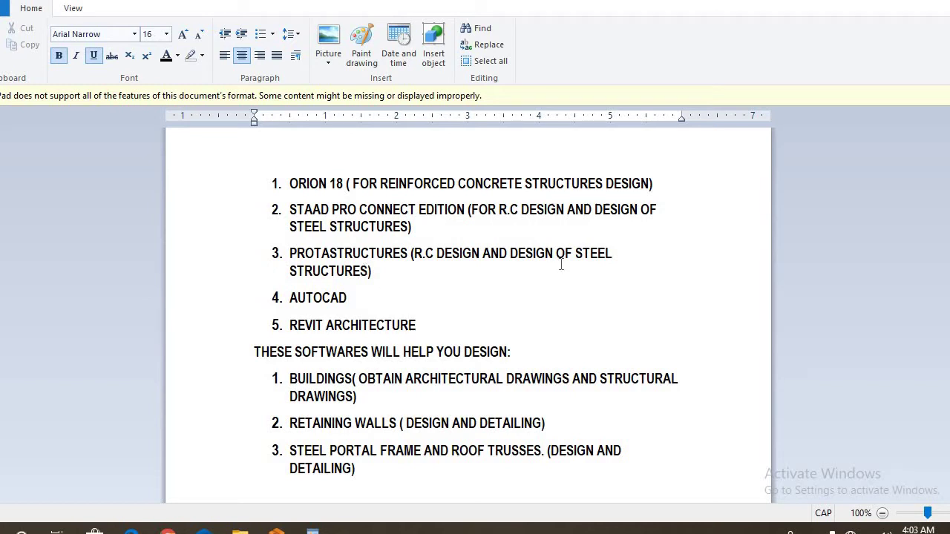
scroll(303, 275, "down", 2)
scroll(301, 272, "up", 2)
scroll(364, 329, "up", 3)
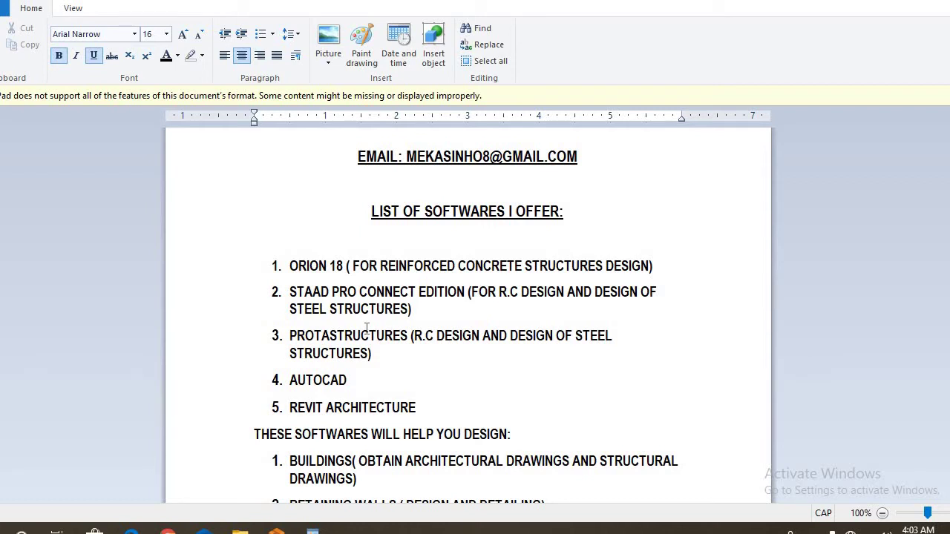
scroll(367, 329, "up", 3)
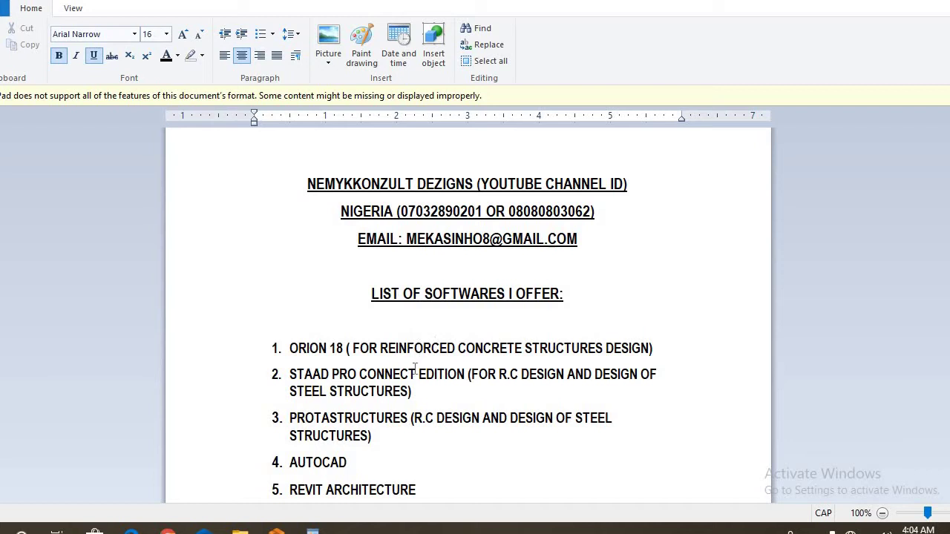
scroll(417, 359, "down", 3)
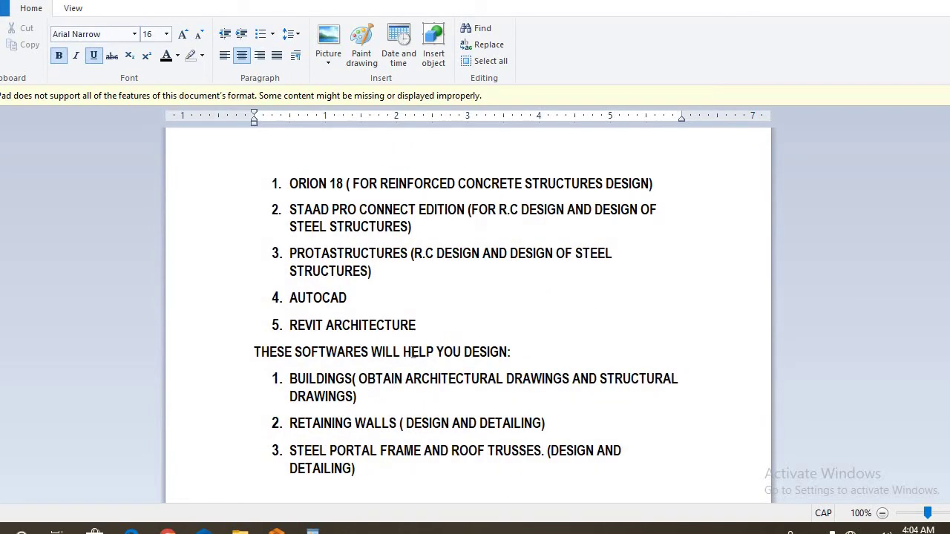
left_click(411, 352)
scroll(344, 393, "down", 3)
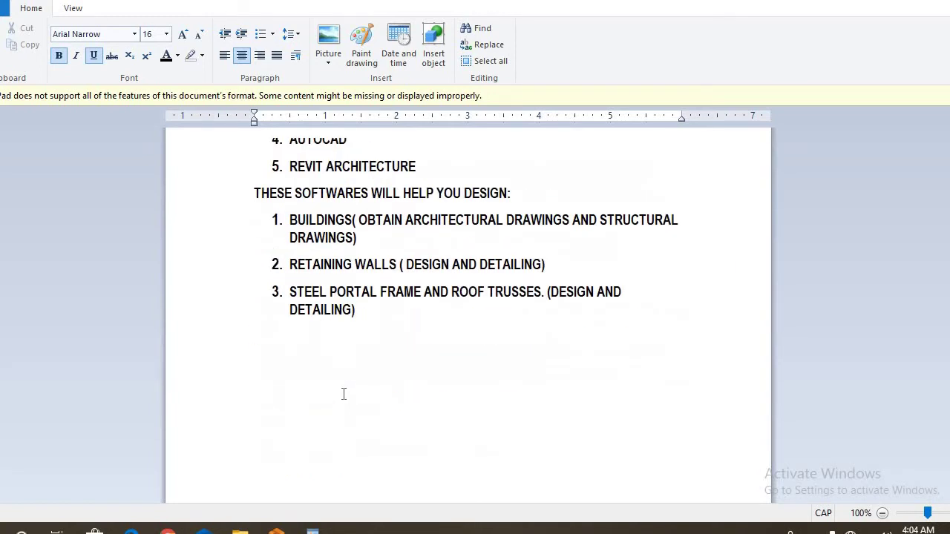
scroll(344, 394, "down", 9)
scroll(344, 394, "up", 4)
scroll(344, 393, "down", 4)
scroll(354, 392, "down", 1)
scroll(354, 392, "up", 1)
scroll(354, 391, "up", 1)
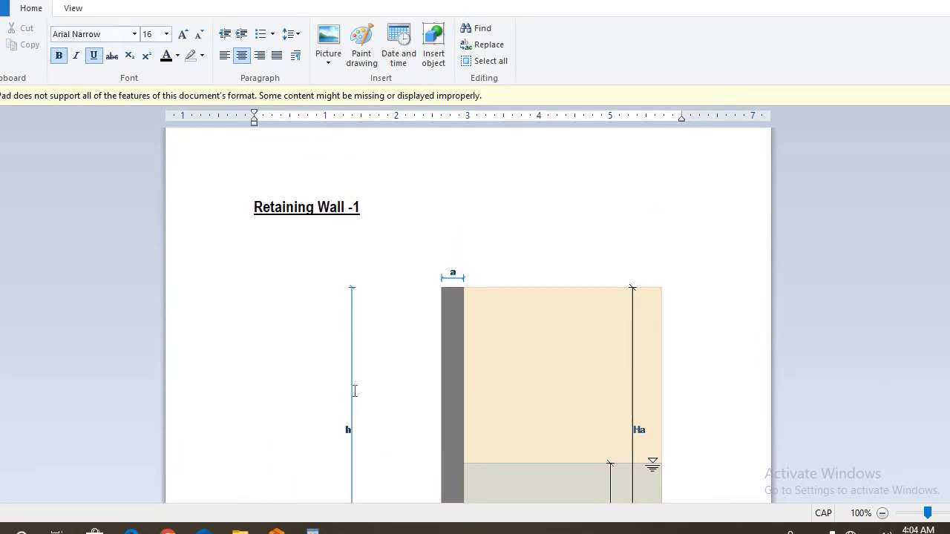
scroll(354, 391, "down", 3)
scroll(386, 393, "up", 1)
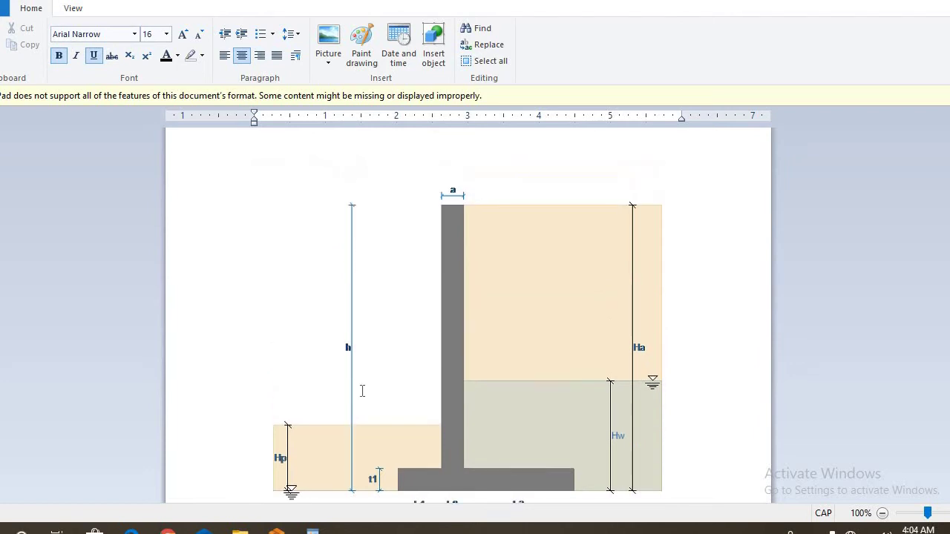
scroll(474, 394, "down", 1)
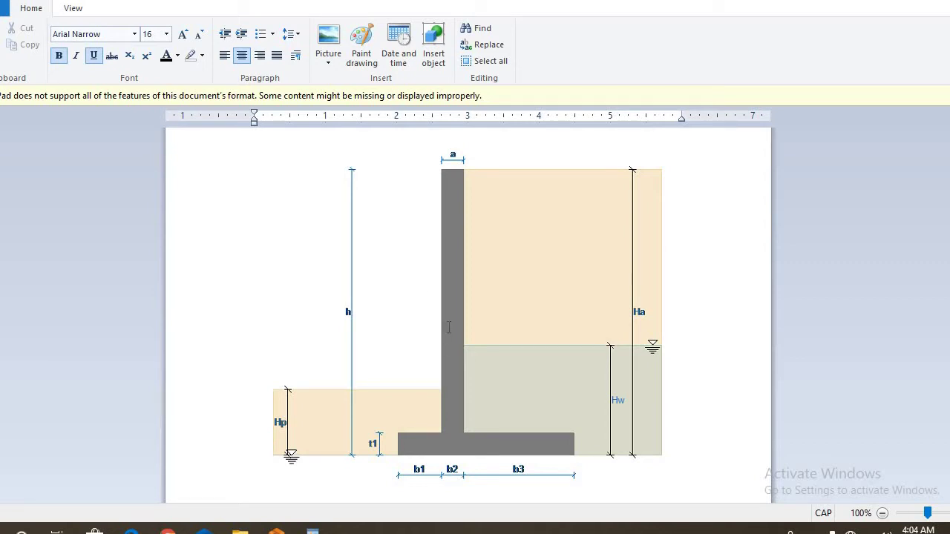
scroll(383, 423, "down", 2)
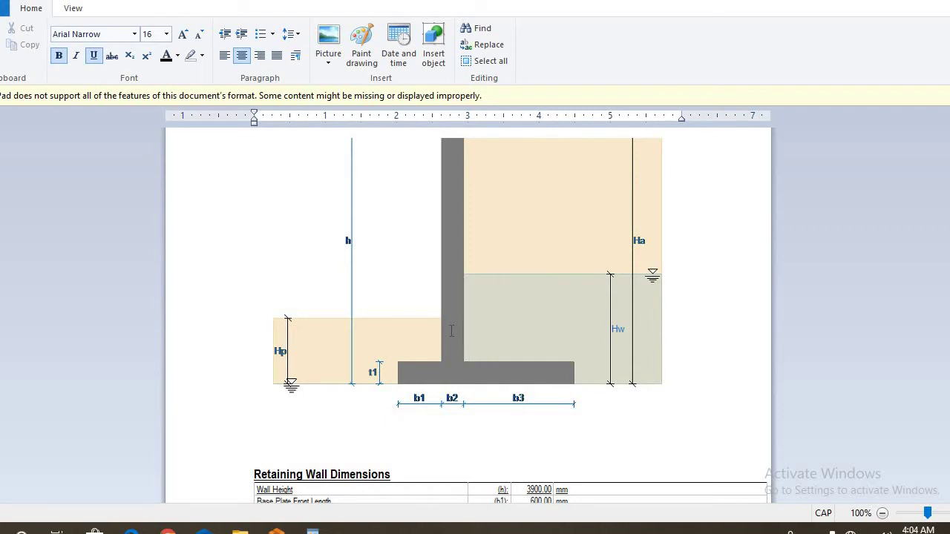
scroll(397, 427, "down", 1)
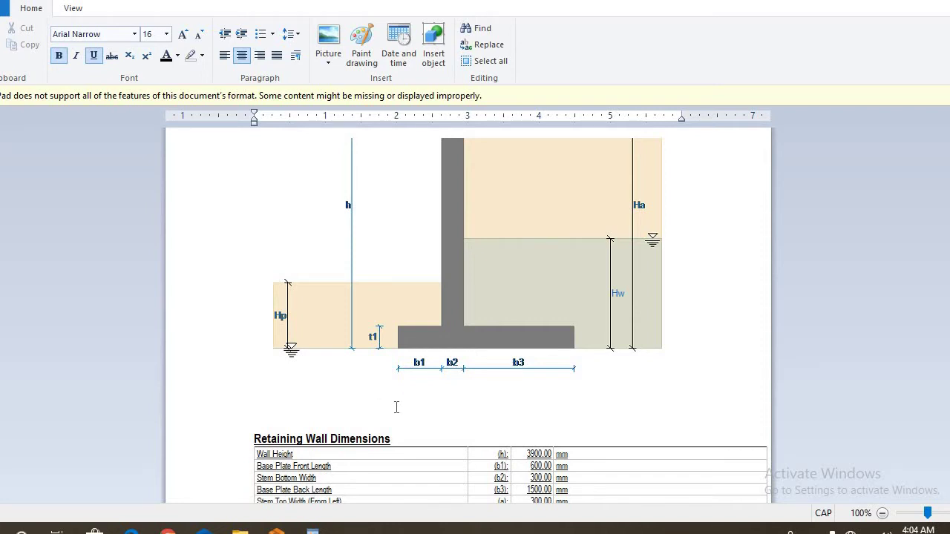
scroll(397, 407, "down", 1)
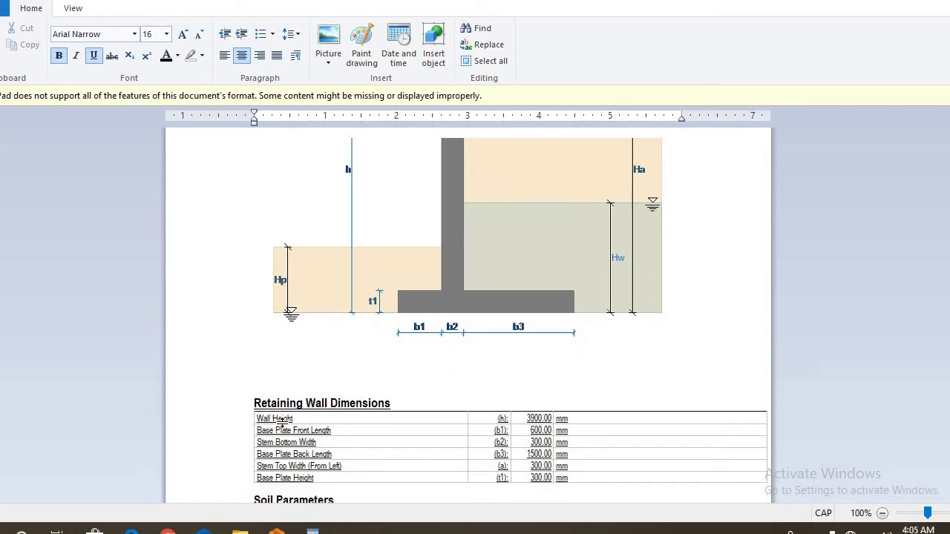
scroll(539, 420, "down", 2)
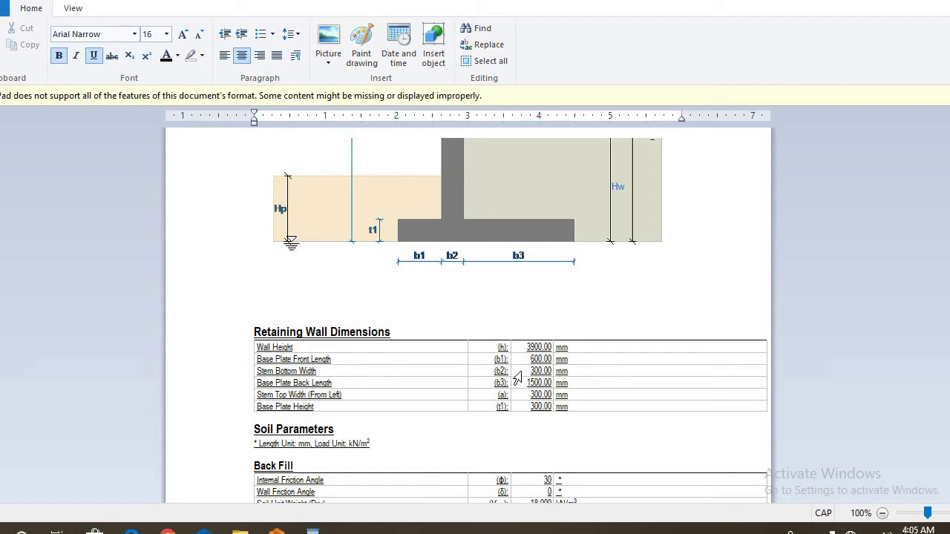
scroll(375, 395, "down", 2)
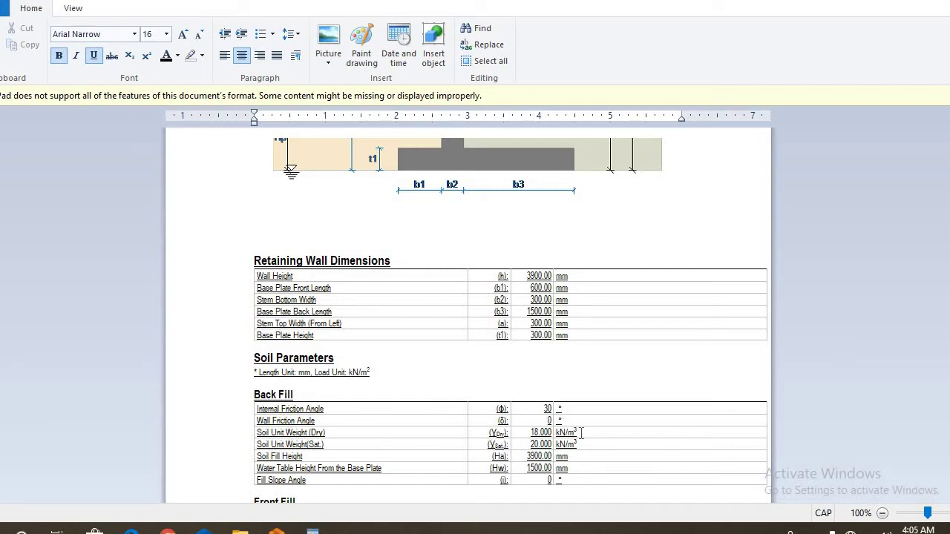
scroll(499, 377, "up", 3)
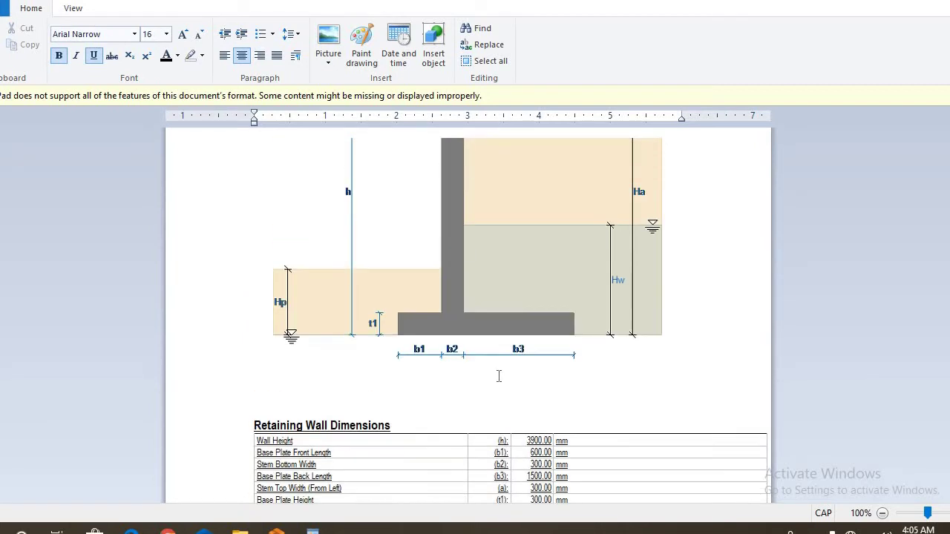
scroll(534, 371, "up", 2)
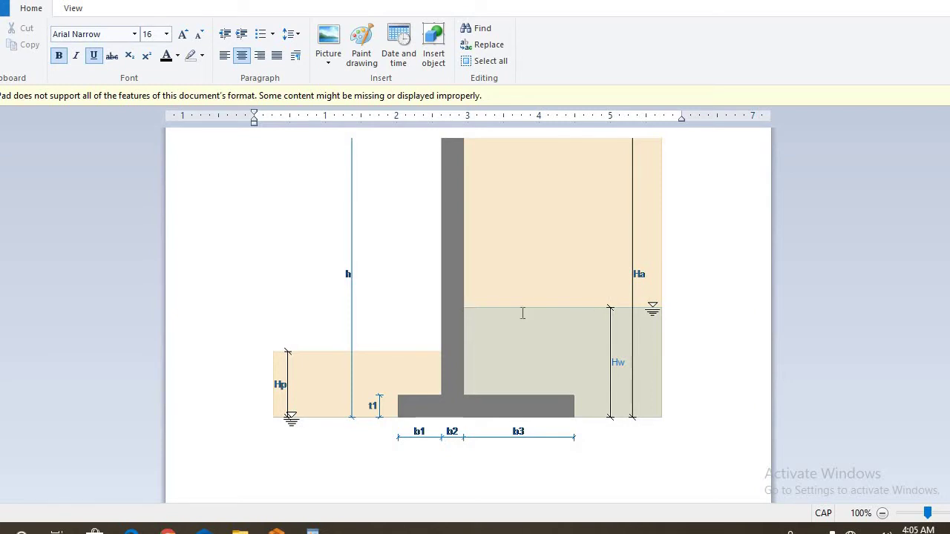
scroll(527, 335, "down", 5)
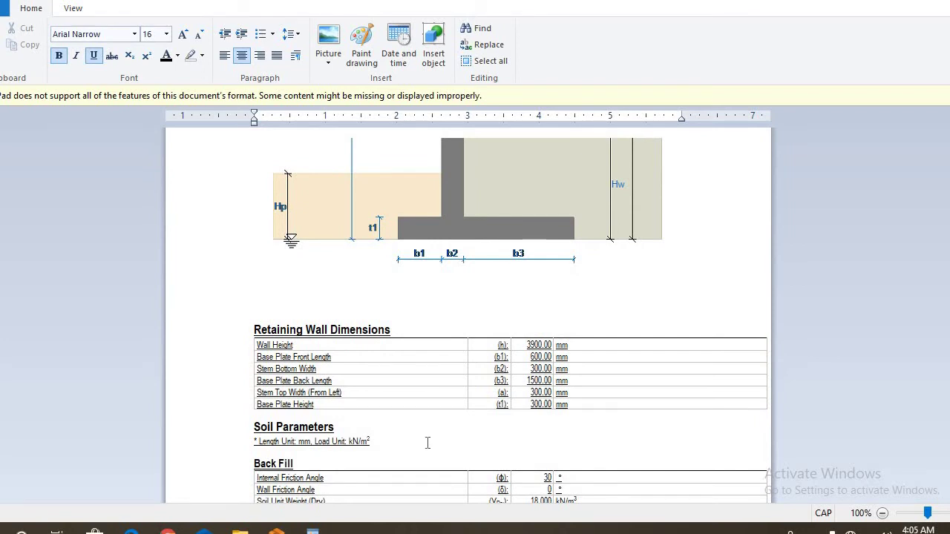
scroll(427, 443, "down", 1)
scroll(389, 390, "up", 2)
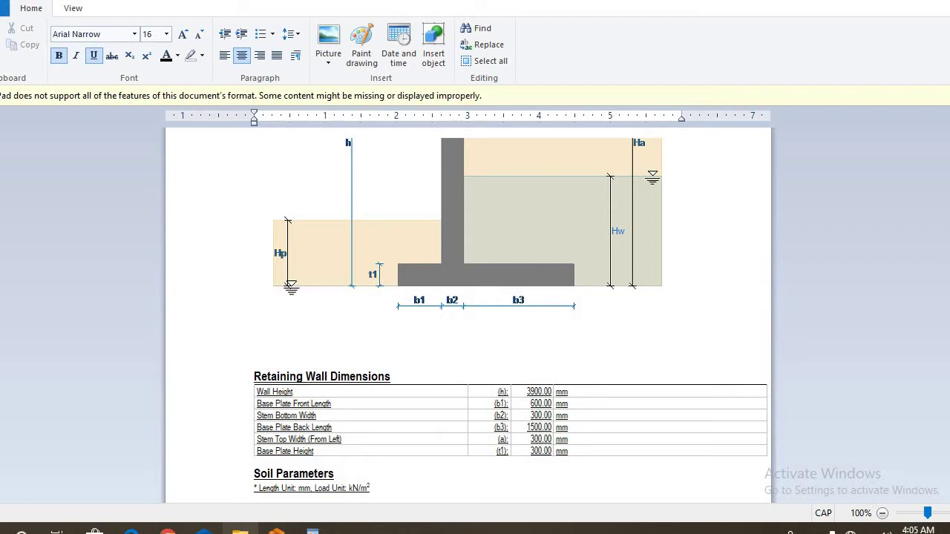
left_click(276, 531)
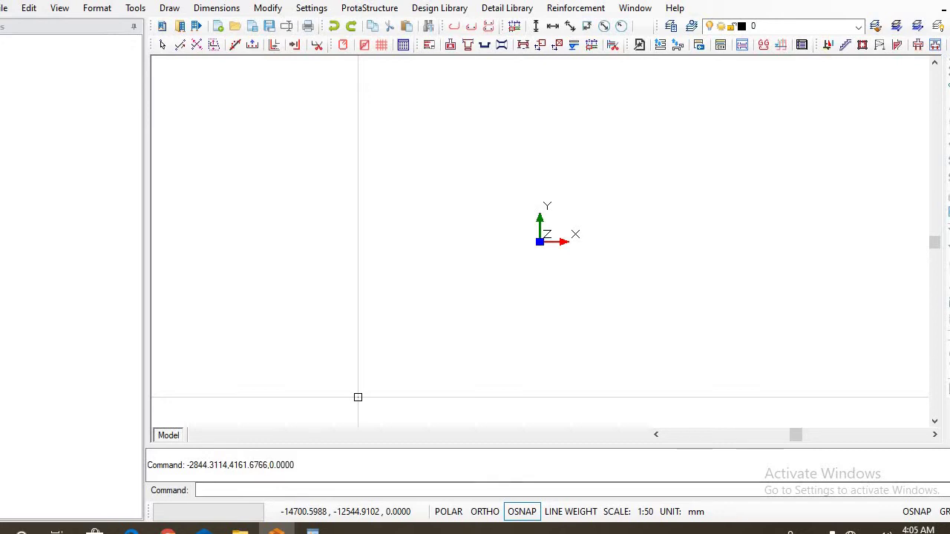
- Start a new Cantilever Retaining Wall design from the Design Library
left_click(438, 8)
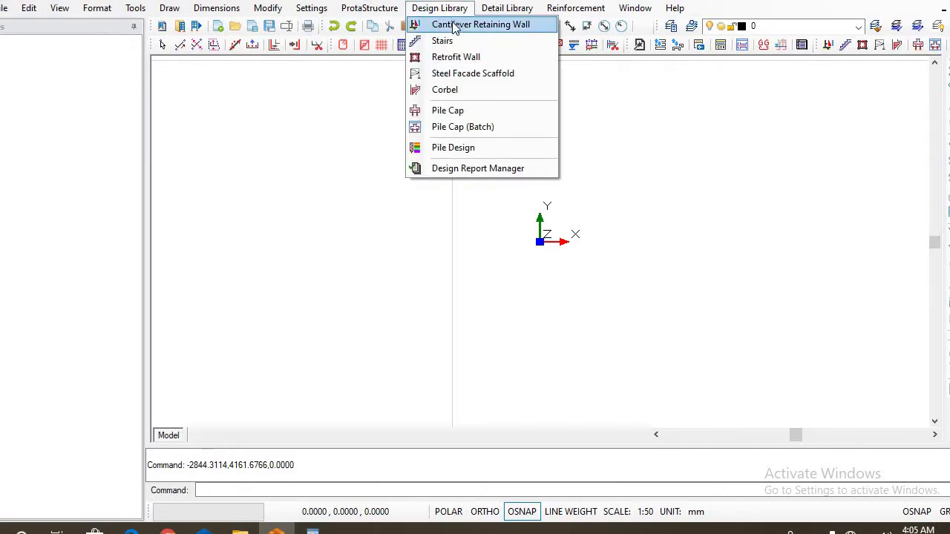
key("Escape")
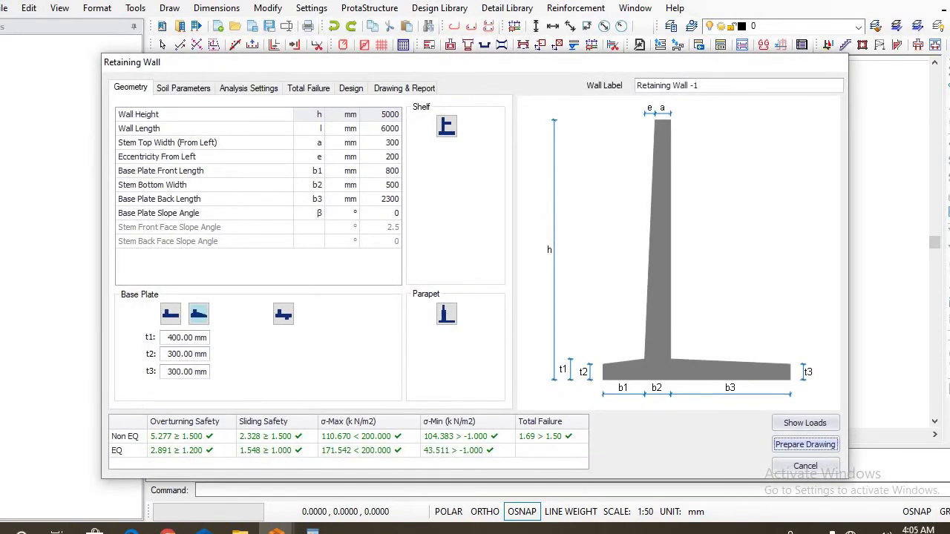
- Set wall height to 3900 mm and accept proportionate values for other dimensions
left_click(392, 114)
left_click_drag(372, 114, 413, 134)
type("3900.00")
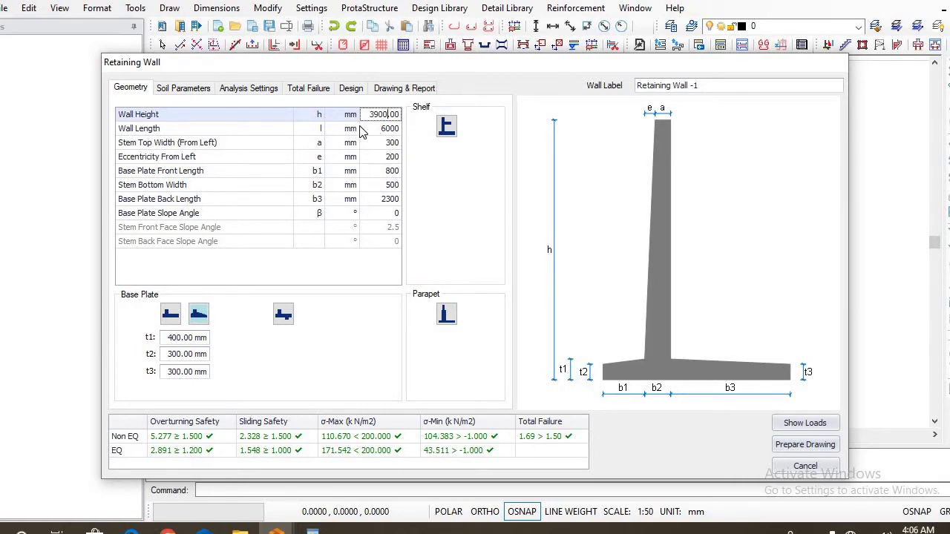
left_click(385, 131)
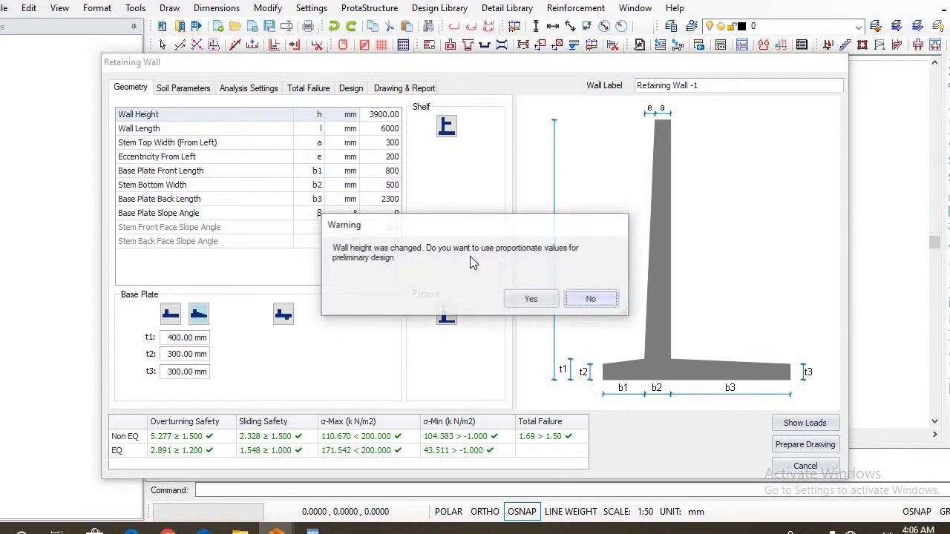
left_click(529, 299)
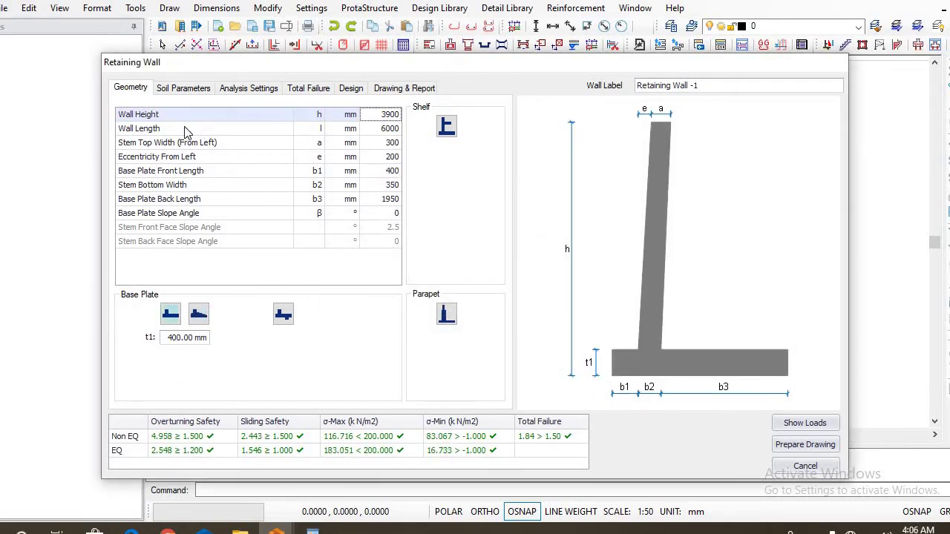
- Set wall length to 30000 mm and stem eccentricity from left to 0
left_click(388, 130)
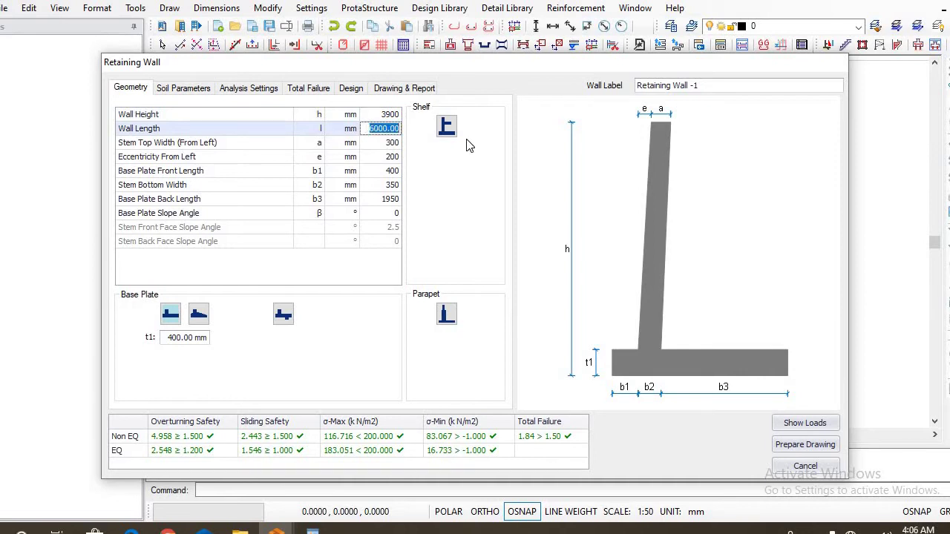
type("30000")
left_click(387, 143)
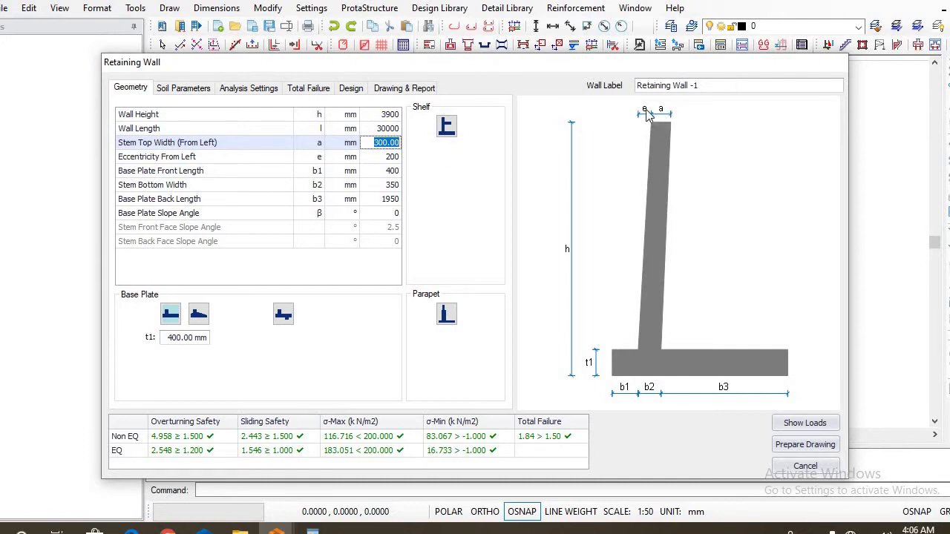
key("Right")
left_click(387, 156)
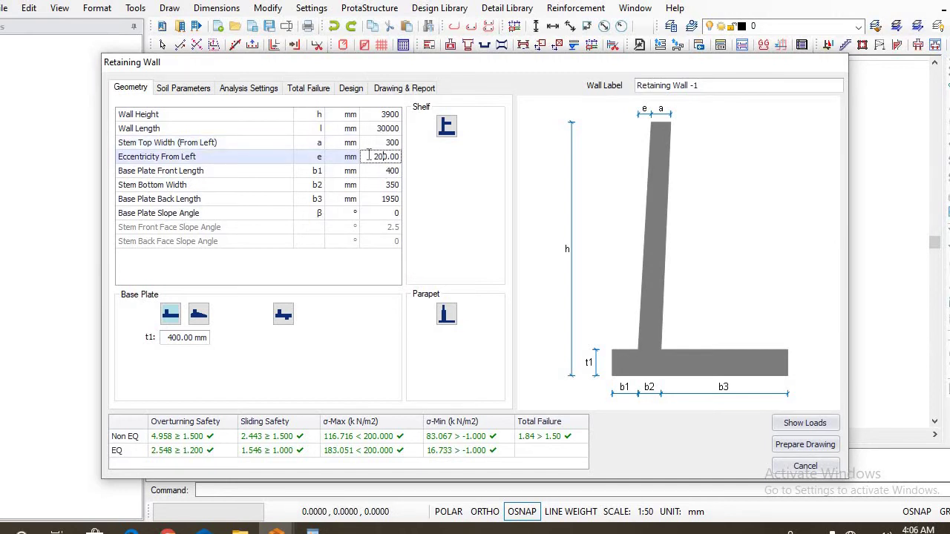
type("0")
key("Return")
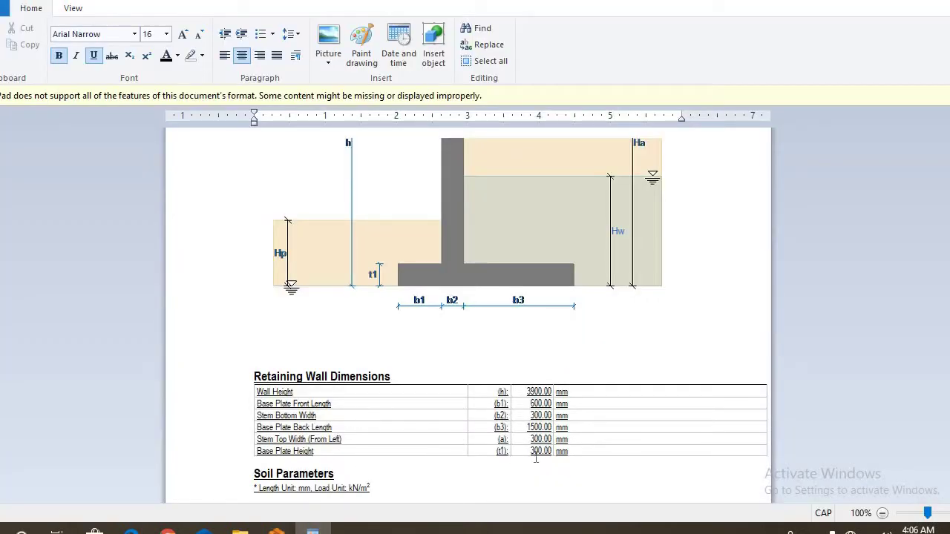
- Set base front length b1 to 600 mm and stem bottom width b2 to 300 mm
mouse_move(277, 528)
left_click(394, 491)
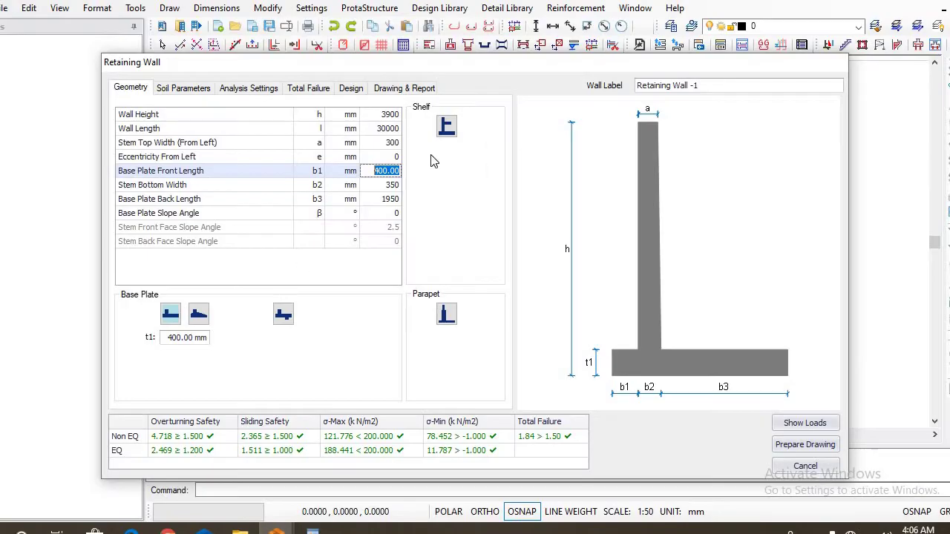
key("Return")
left_click(385, 185)
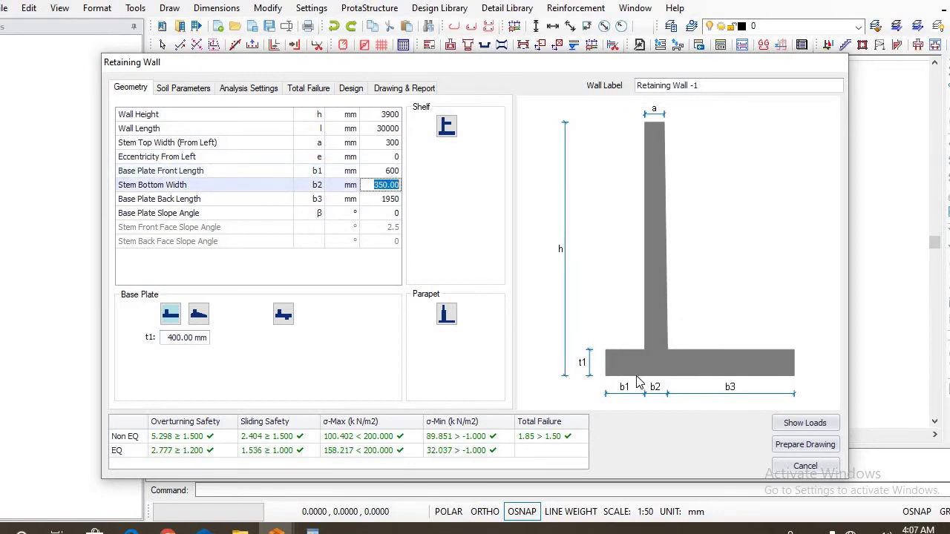
type("300")
key("Return")
- After checking the report, set base back length b3 to 1500 mm and base thickness t1 to 300 mm
left_click(381, 200)
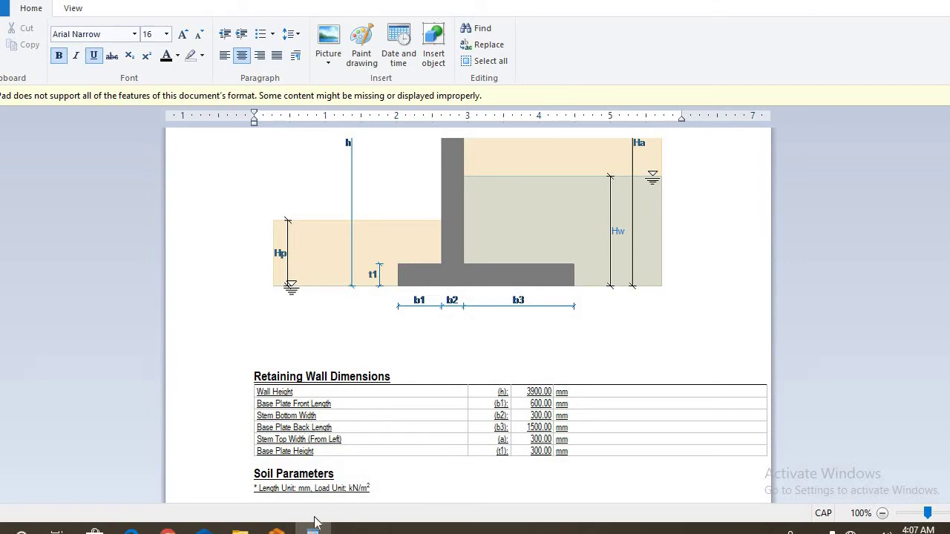
mouse_move(277, 531)
left_click(381, 478)
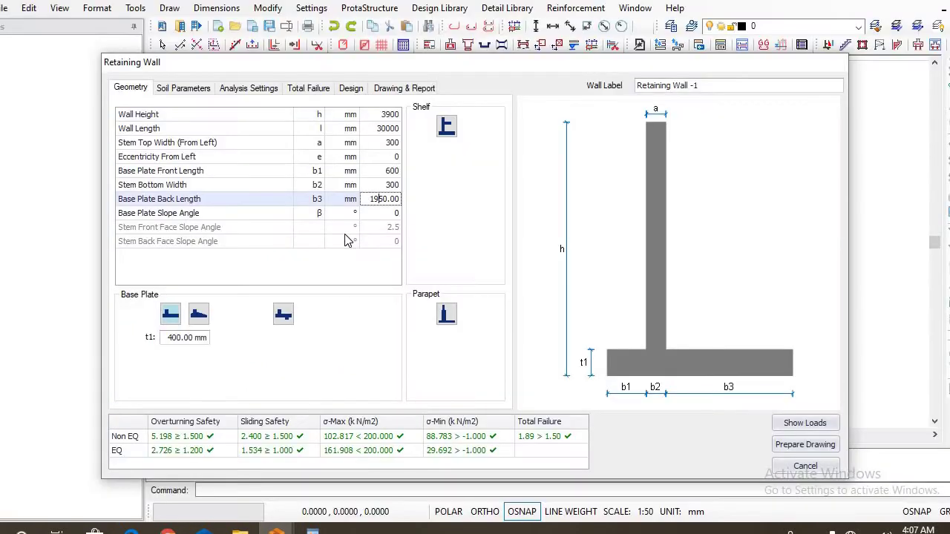
key("ctrl+a")
type("1500.00")
left_click(165, 340)
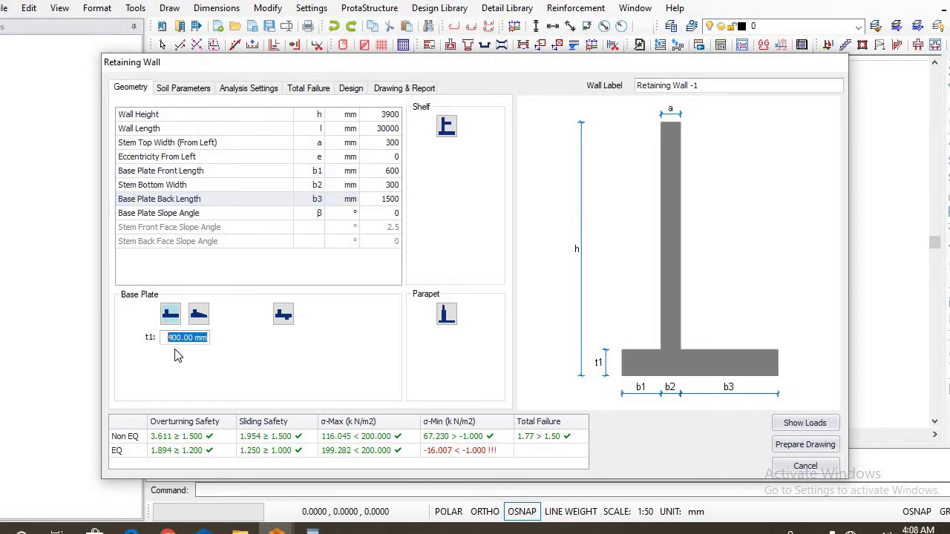
type("300")
left_click(248, 454)
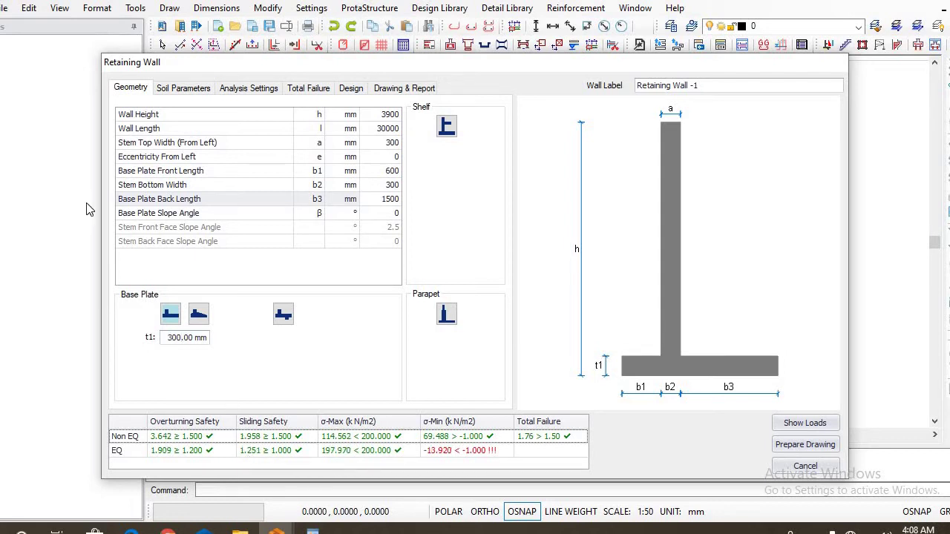
- In Soil Parameters, set front fill height to 900 mm and back water table Hw to 1500 mm
left_click(183, 89)
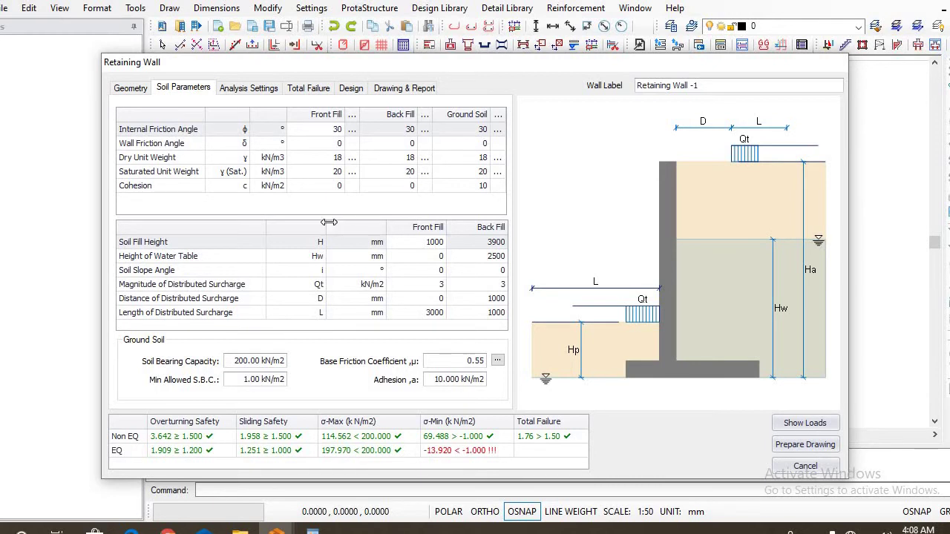
left_click(425, 245)
key("ctrl+a")
type("900")
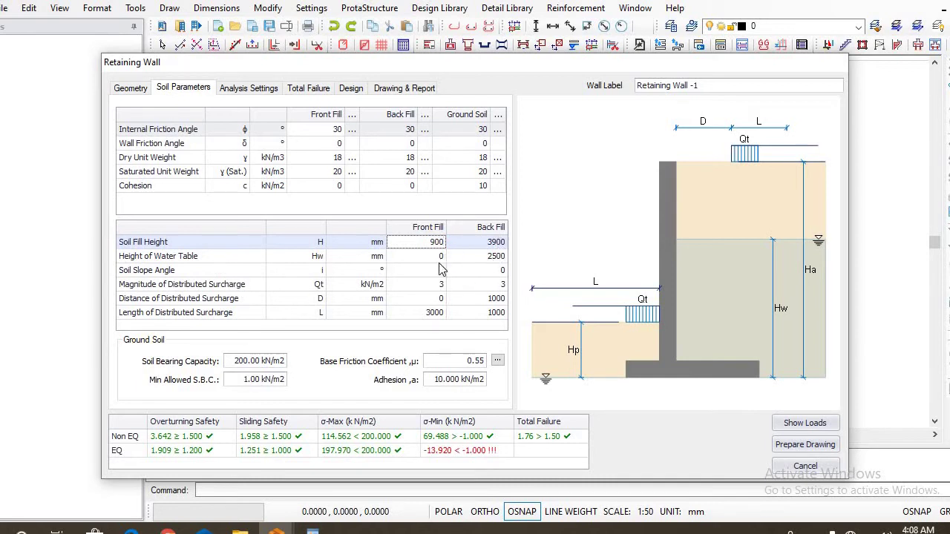
left_click(492, 256)
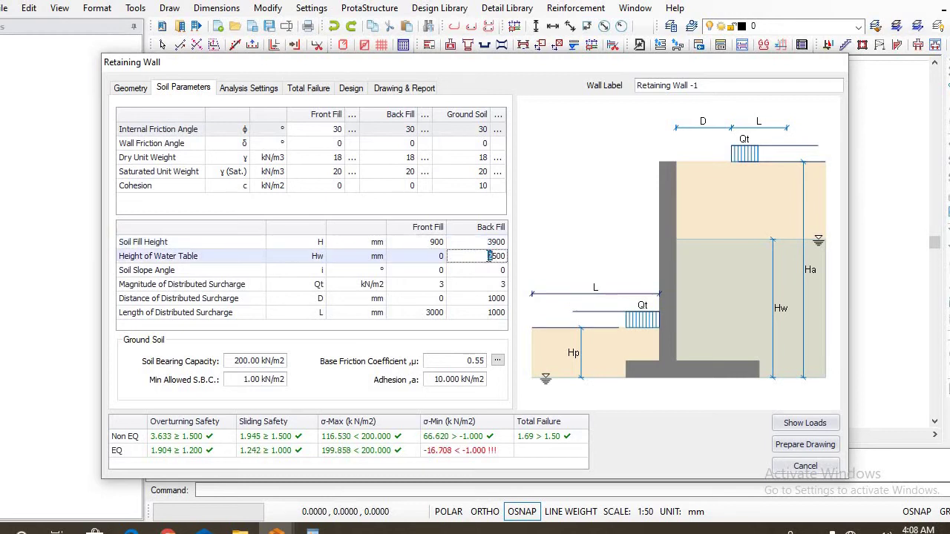
type("1500")
key("Tab")
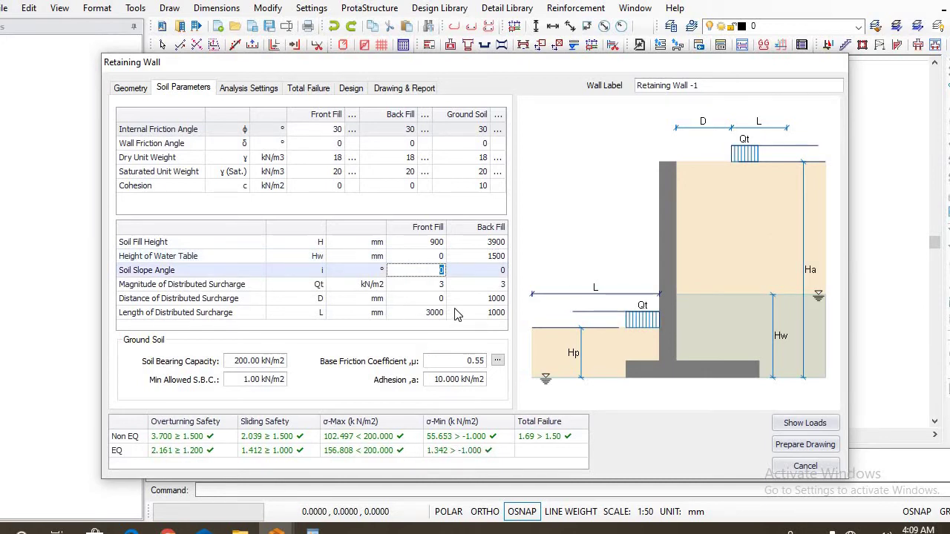
- Set every front and back surcharge Qt, D and L value to 0, then edit soil bearing capacity
left_click(502, 285)
type("0")
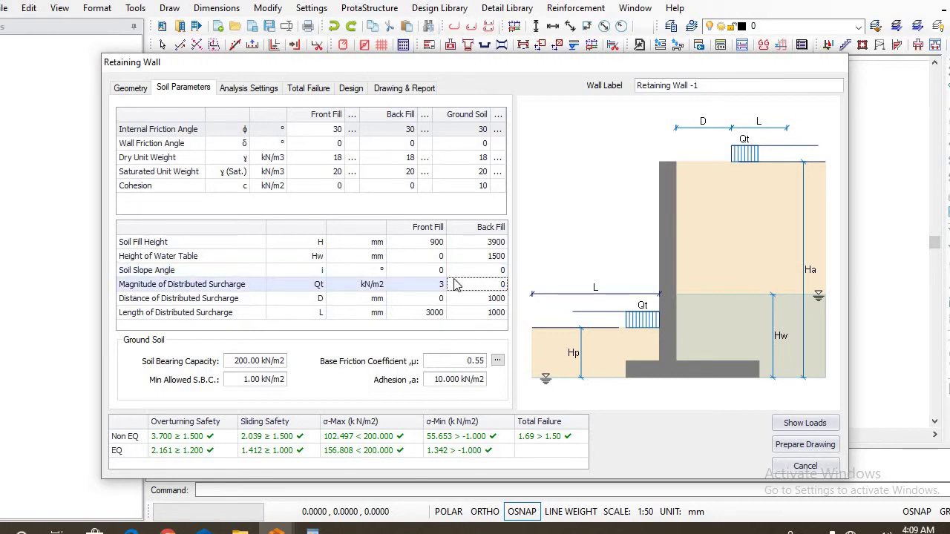
left_click(441, 285)
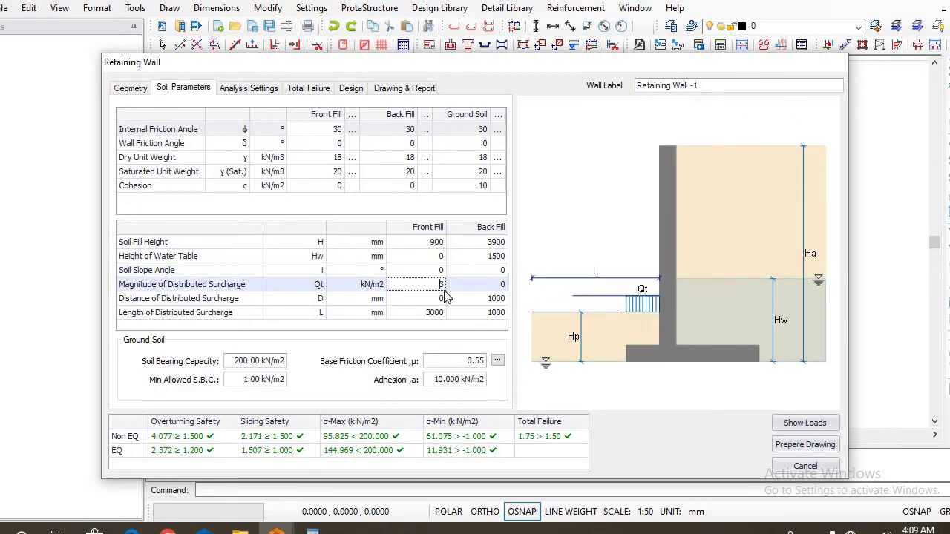
type("0")
left_click(487, 298)
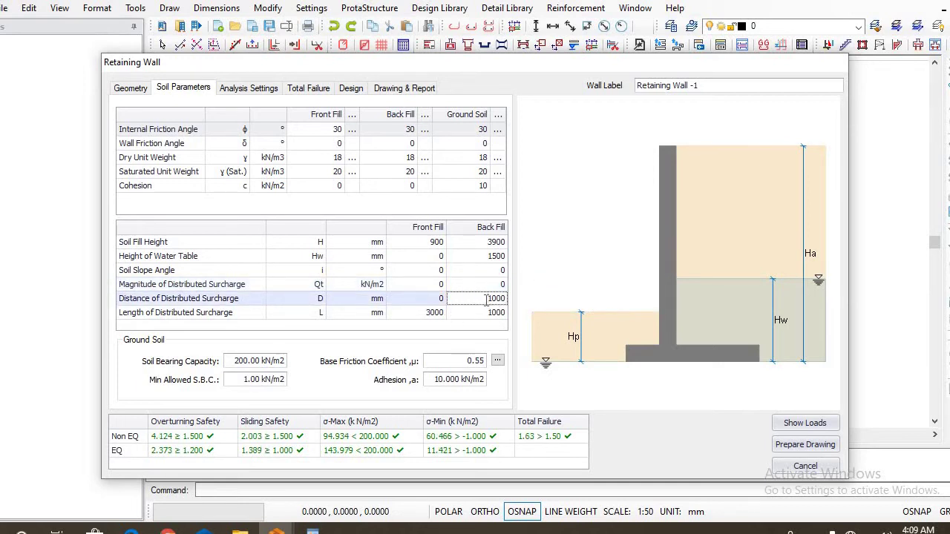
double_click(488, 298)
type("0")
left_click(492, 313)
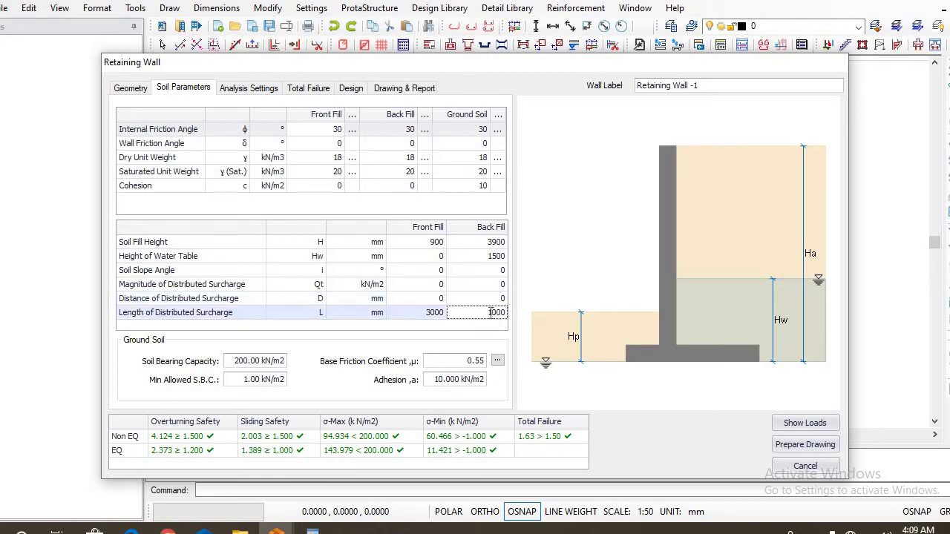
key("ctrl+a")
type("0")
left_click(431, 314)
type("0")
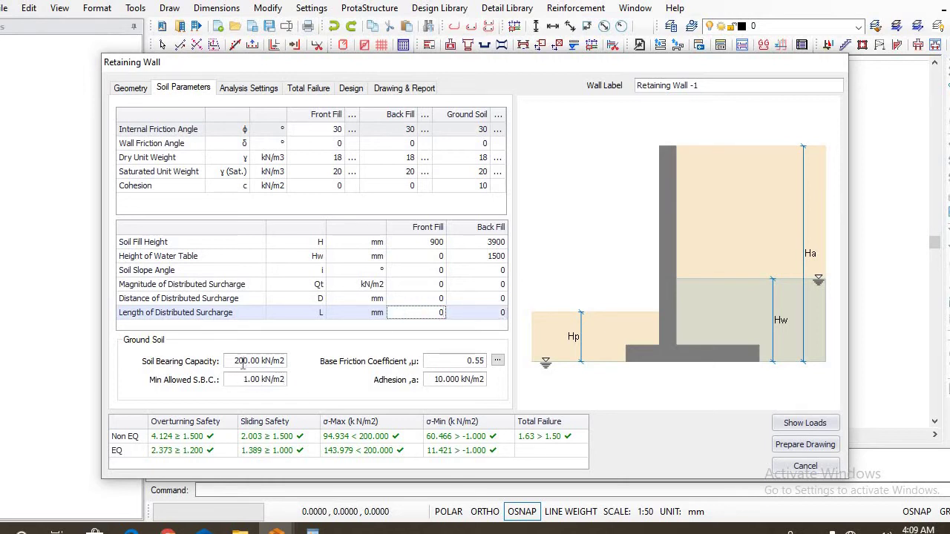
left_click(236, 366)
type("13")
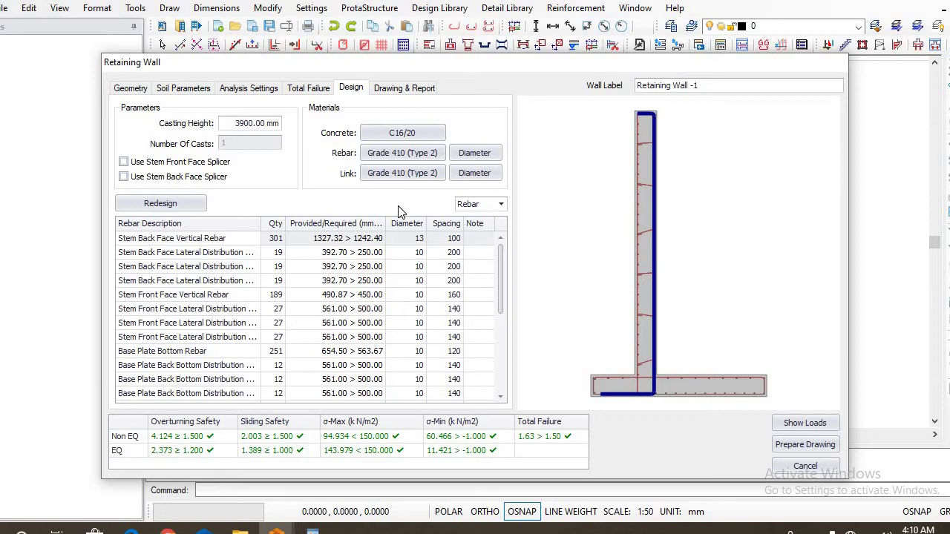
- Set the wall concrete to C20/25 and confirm Grade 410 (Type 2) rebar
left_click(406, 134)
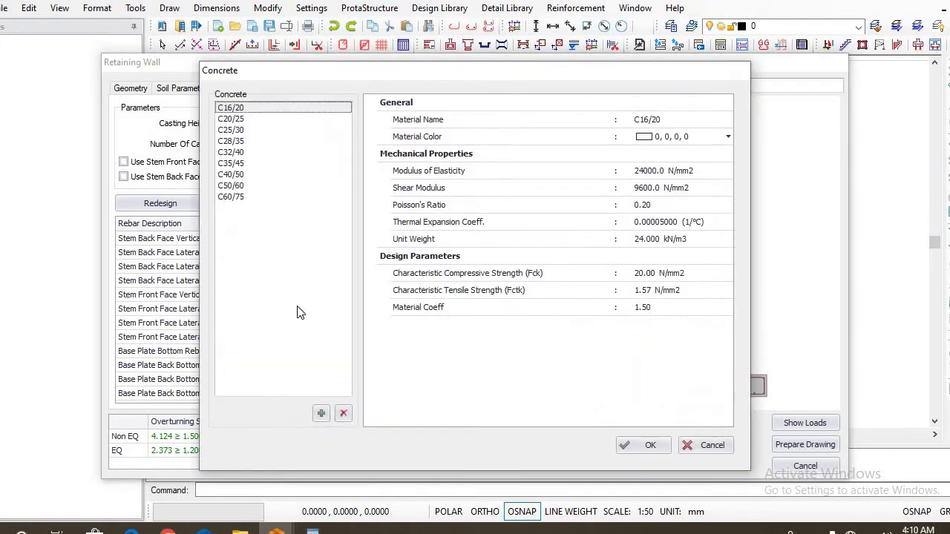
left_click(239, 121)
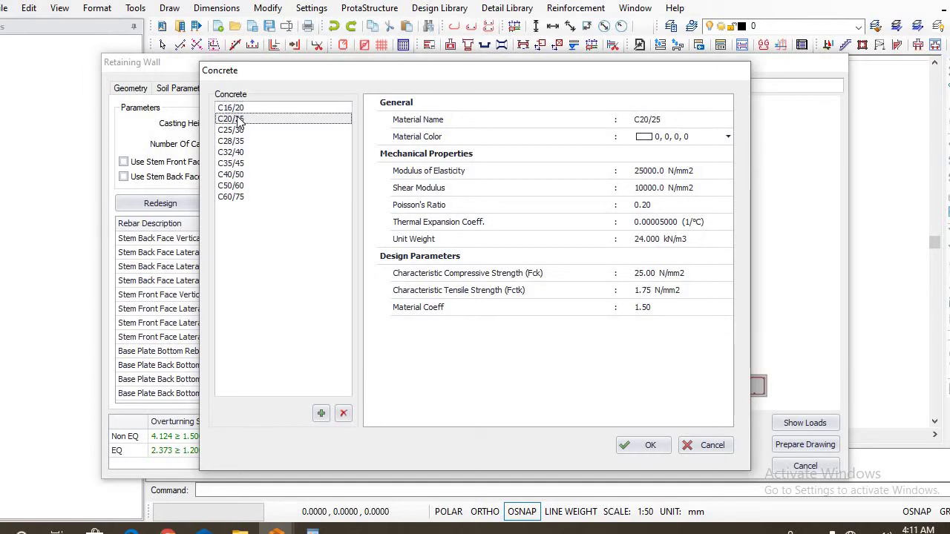
left_click(645, 449)
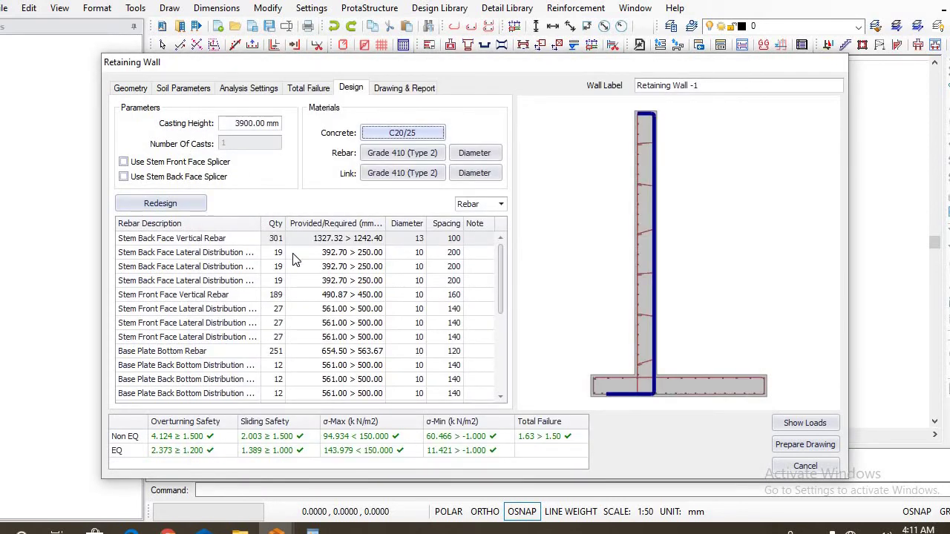
left_click(391, 157)
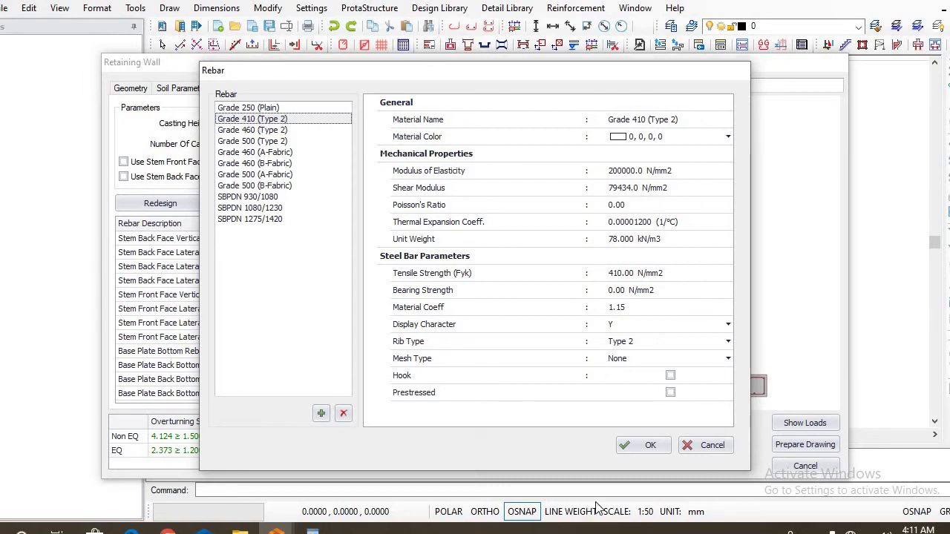
left_click(649, 445)
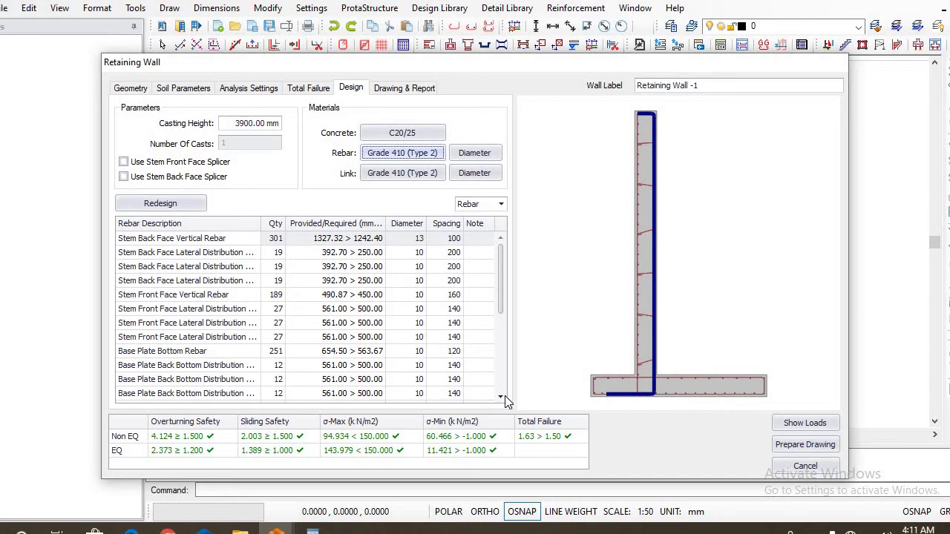
- Limit main rebar diameters to include Y12 but not Y10 or Y13, applied to all members
left_click(479, 153)
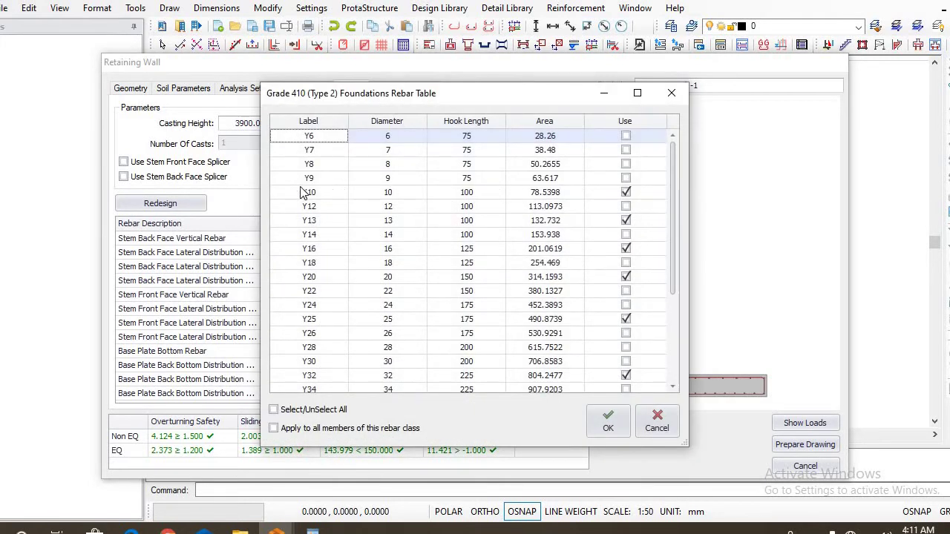
left_click(626, 193)
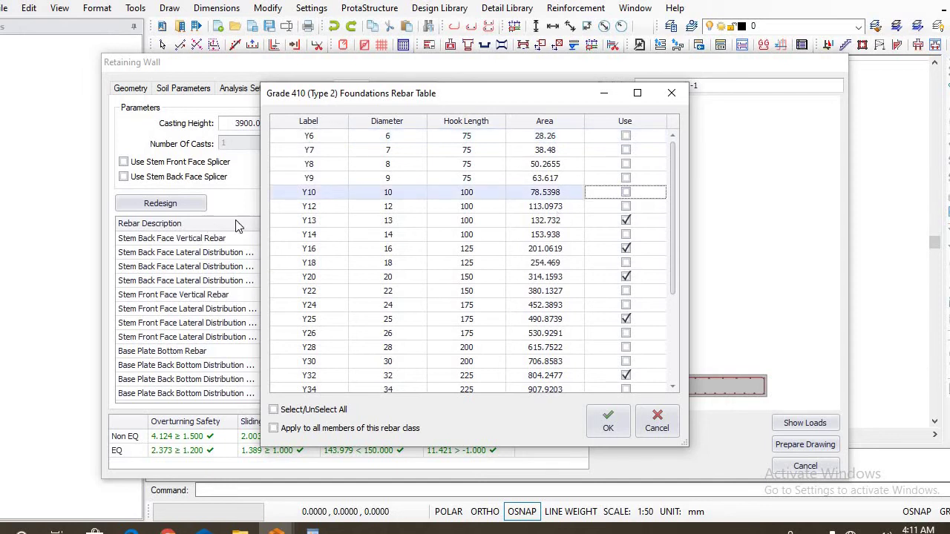
left_click(626, 207)
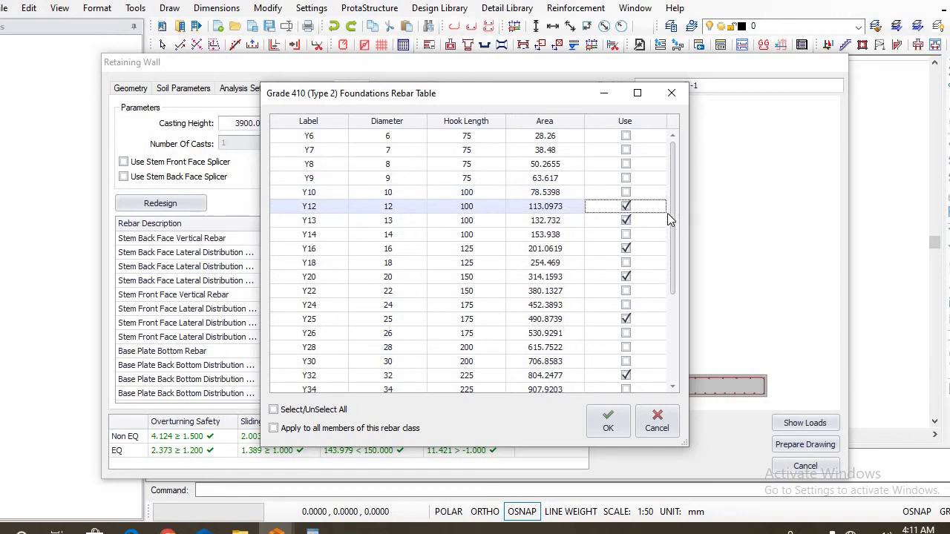
left_click(626, 221)
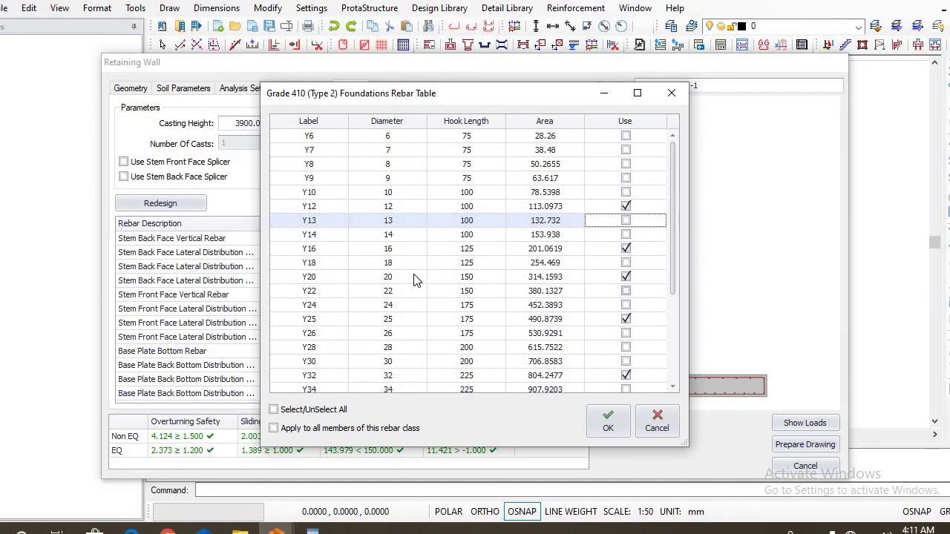
left_click(274, 431)
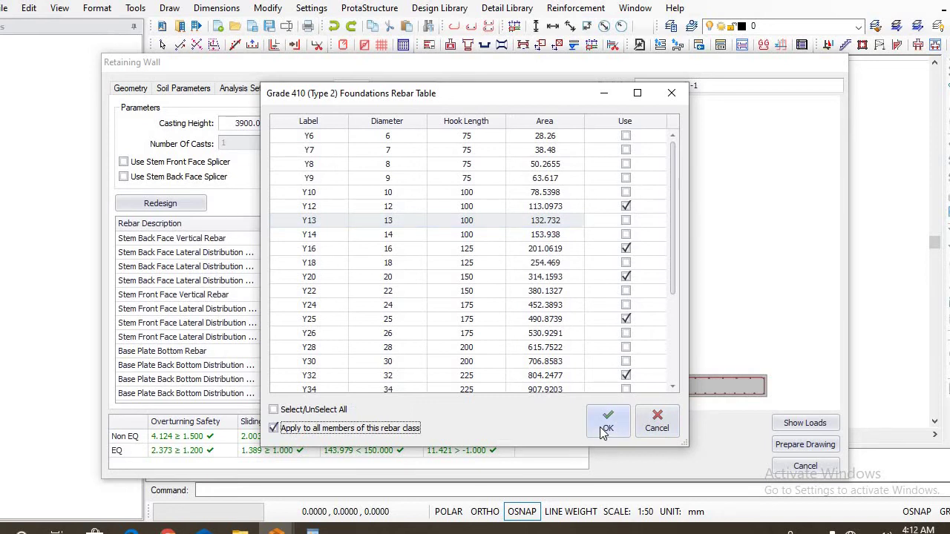
left_click(608, 420)
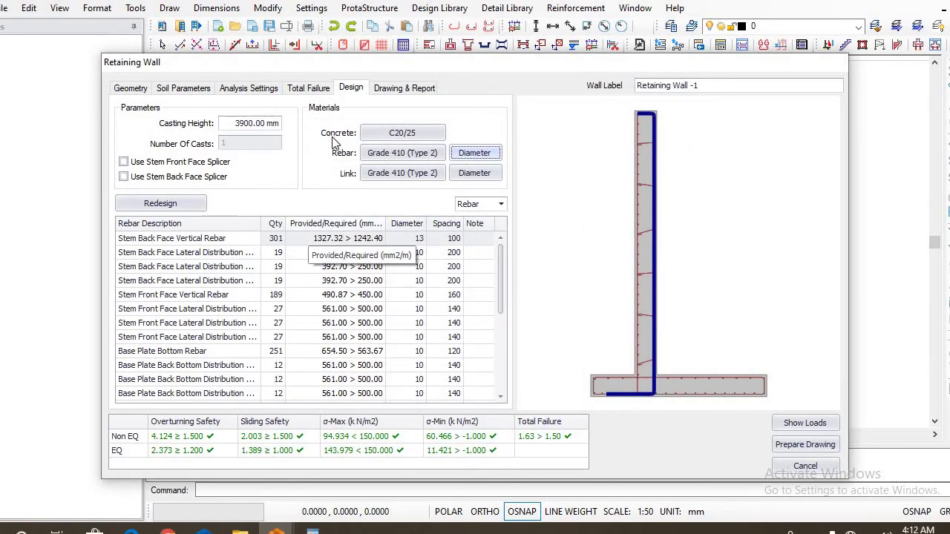
- Apply the link diameter set to all members
left_click(474, 176)
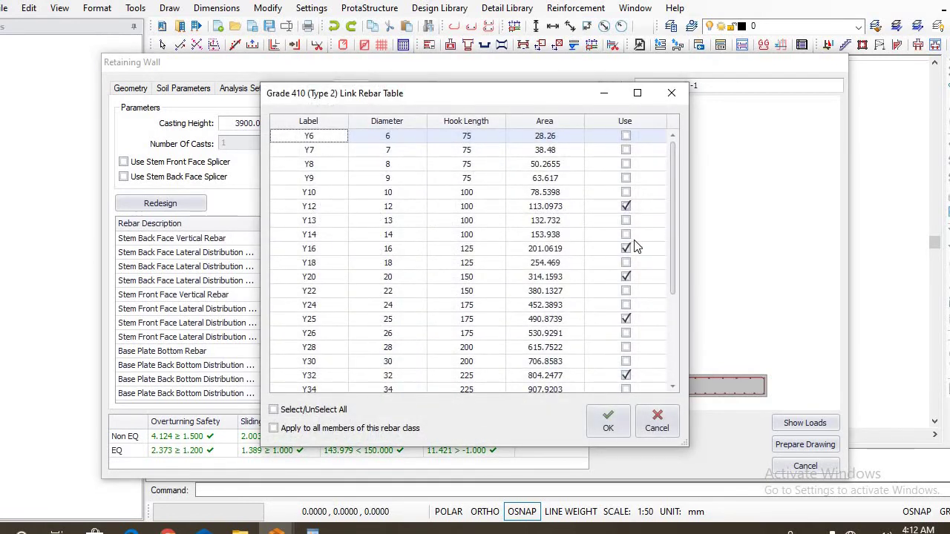
left_click(274, 429)
left_click(607, 429)
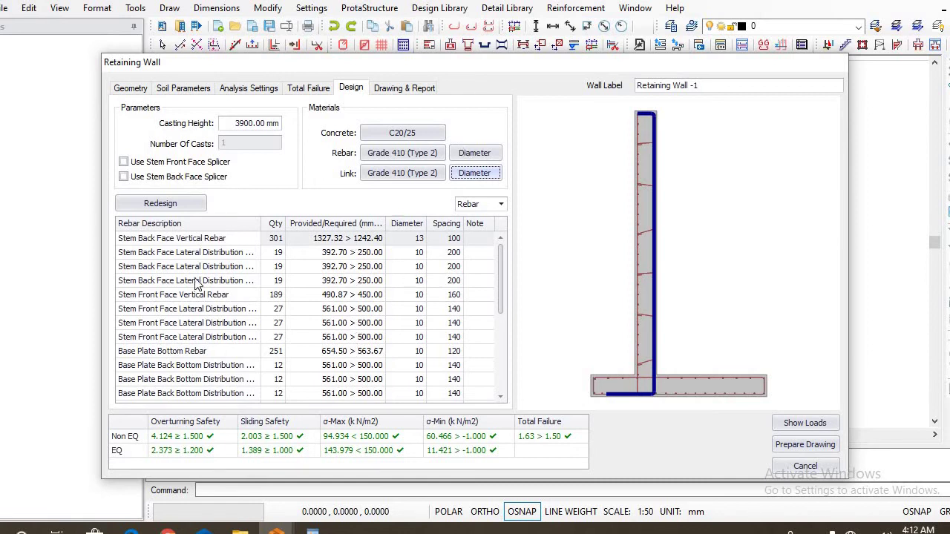
- Redesign the wall and set stem back face vertical bars to 20 mm diameter
left_click(163, 205)
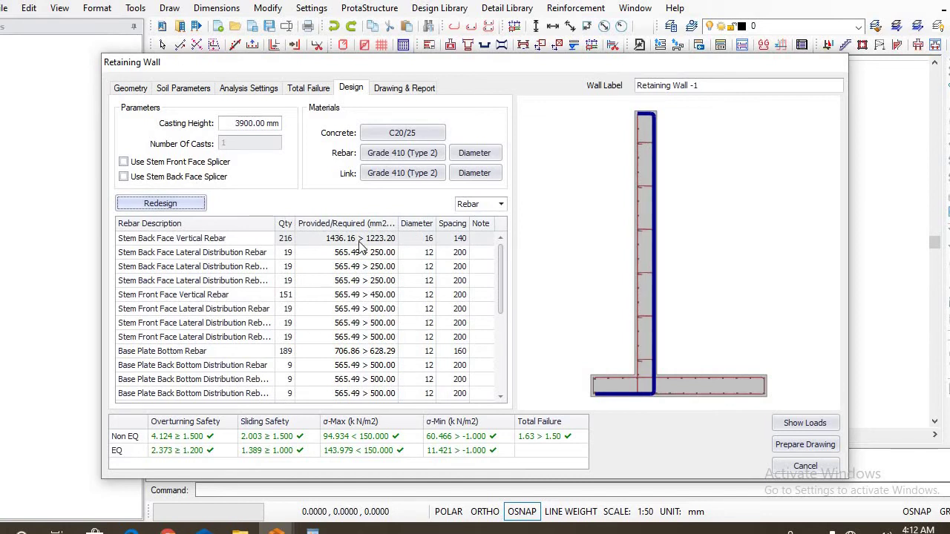
left_click(431, 239)
left_click(429, 239)
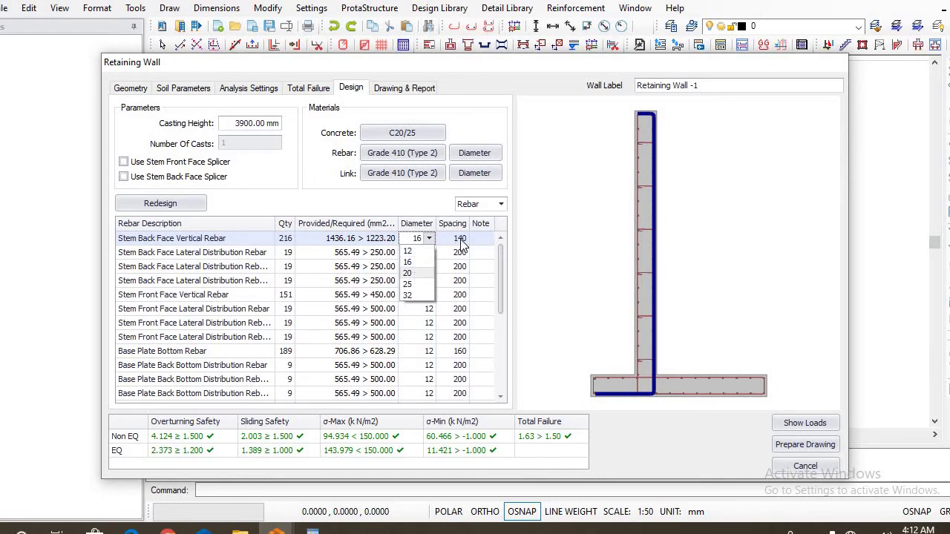
left_click(420, 274)
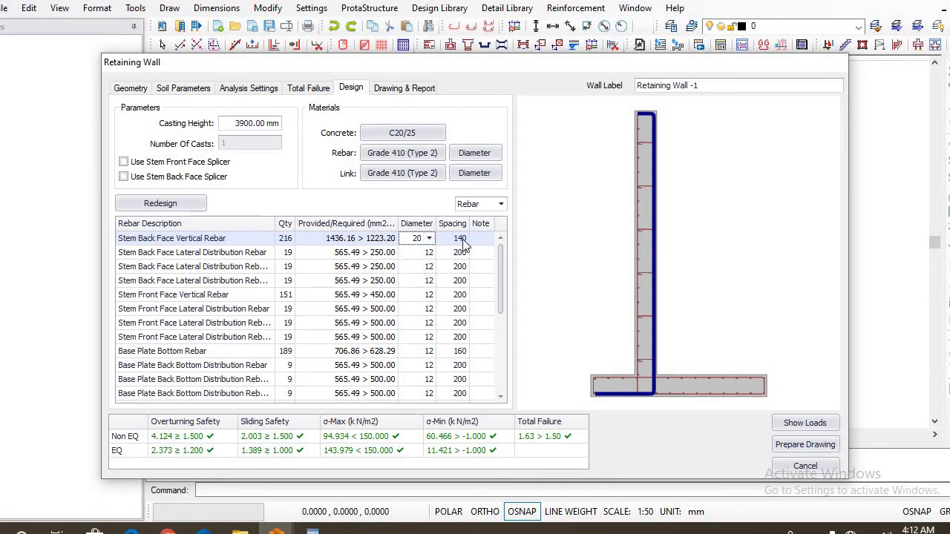
left_click(425, 254)
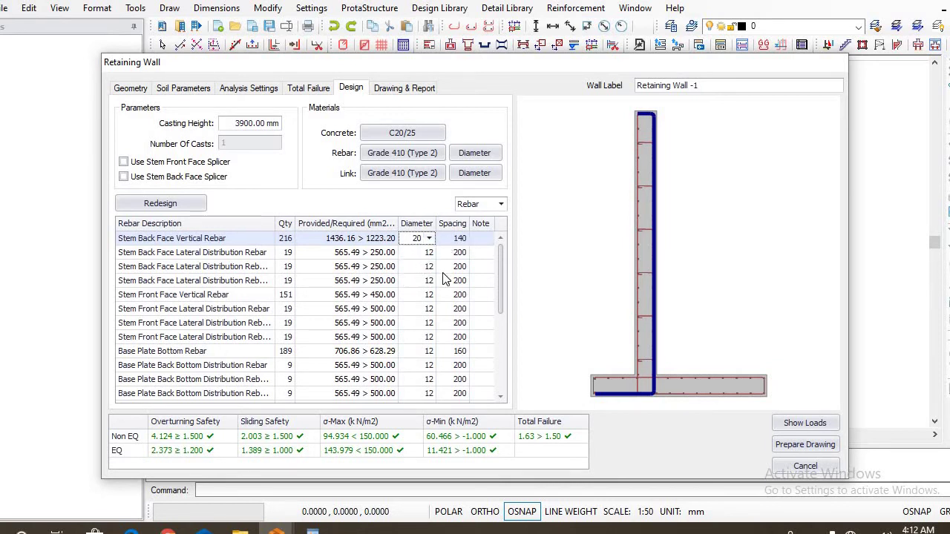
- Set back face vertical, back face distribution and front face vertical bar spacings to 250
left_click(460, 238)
double_click(457, 238)
type("250")
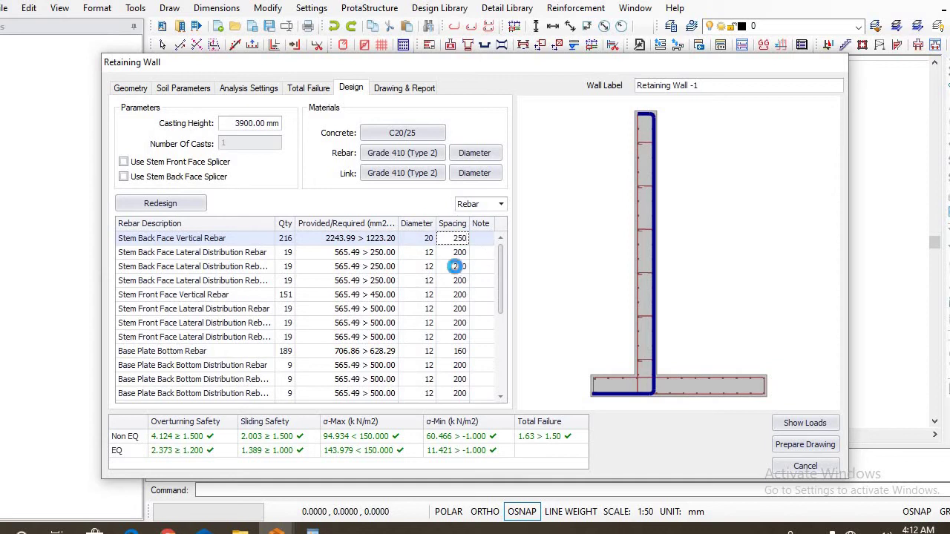
left_click(454, 266)
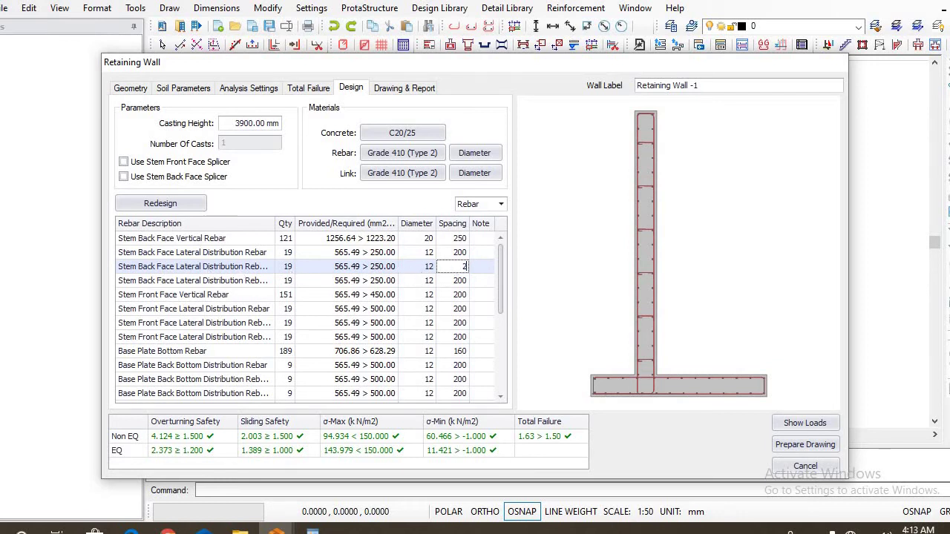
key("Return")
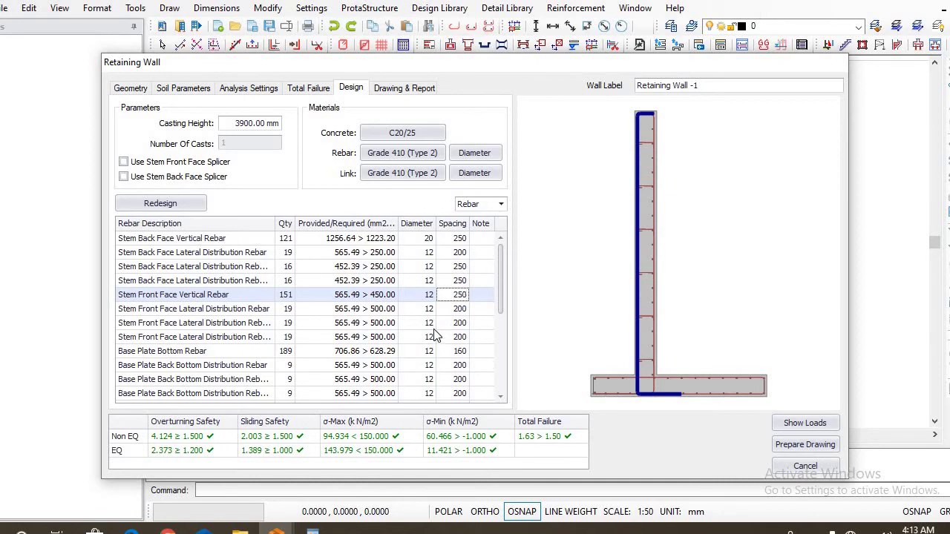
key("Return")
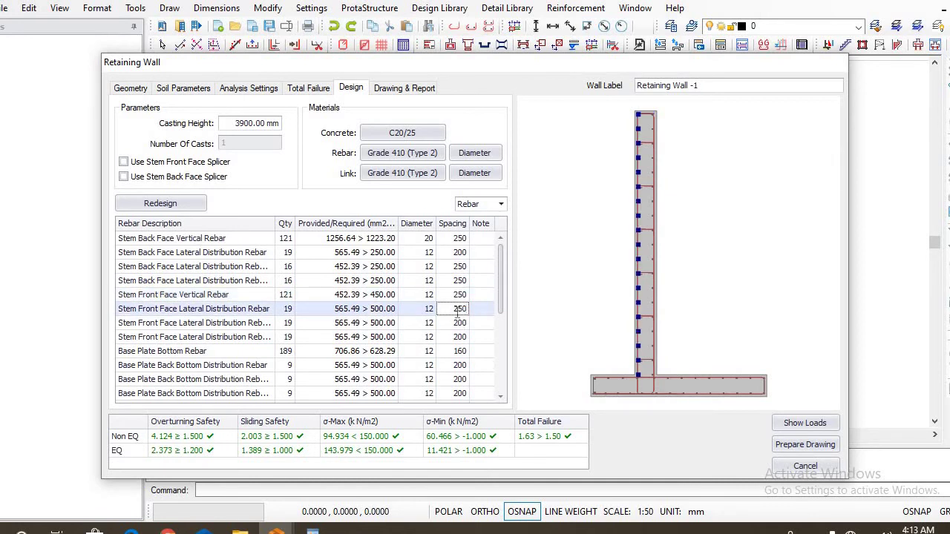
key("Return")
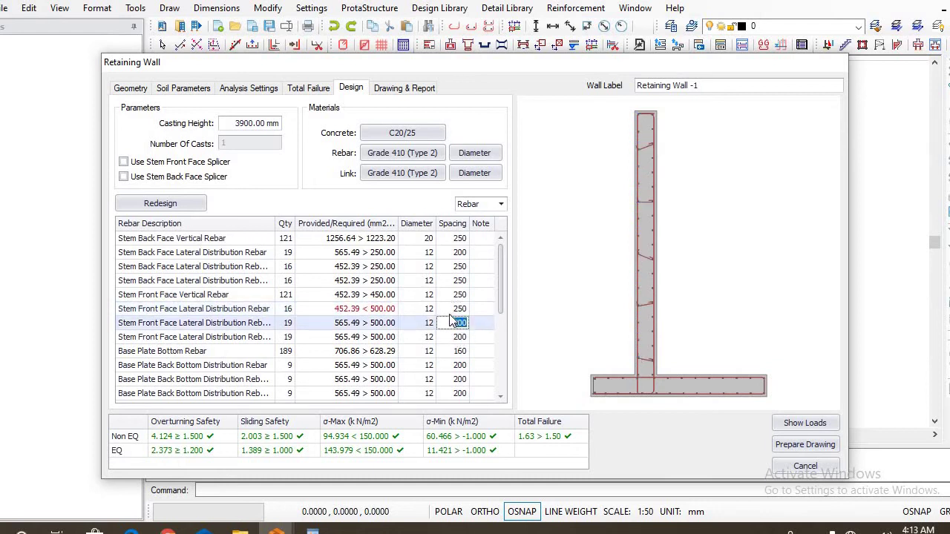
left_click(455, 310)
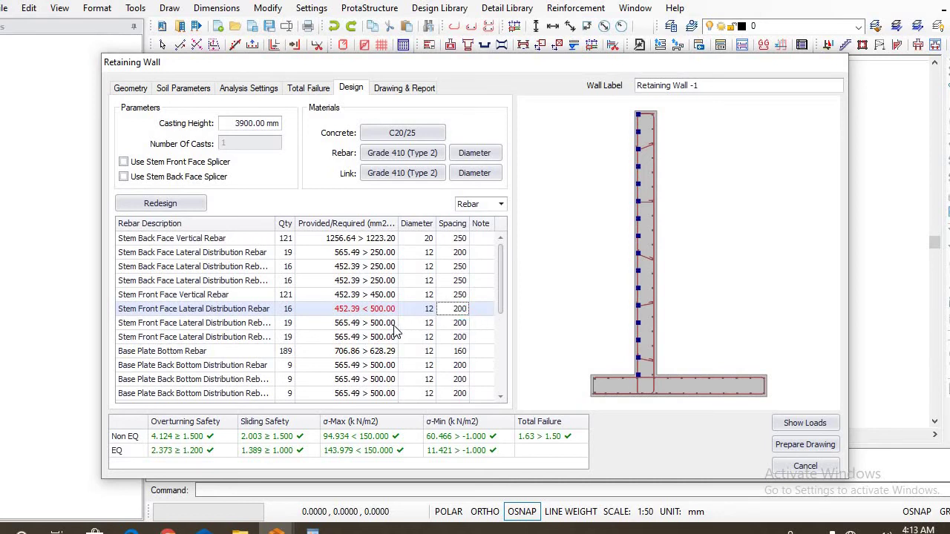
key("Return")
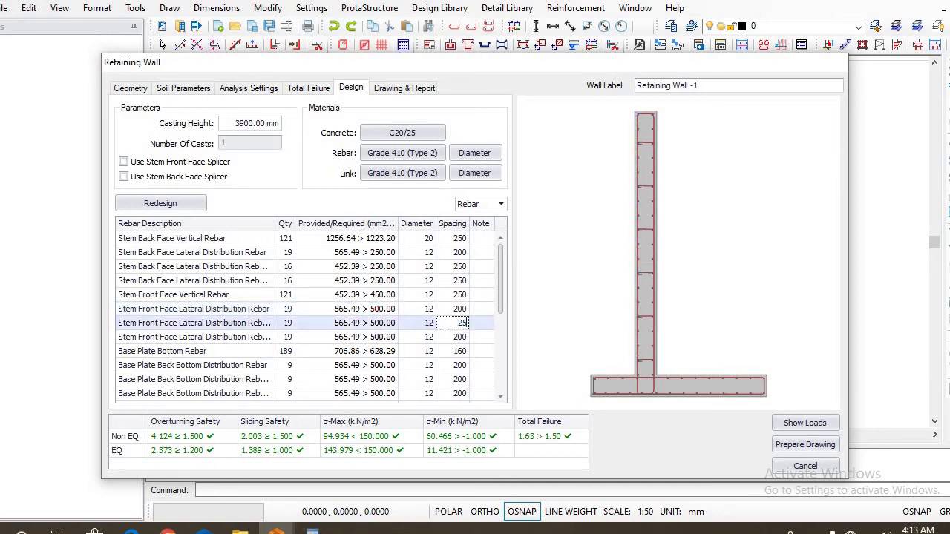
type("250")
key("Return")
left_click(430, 352)
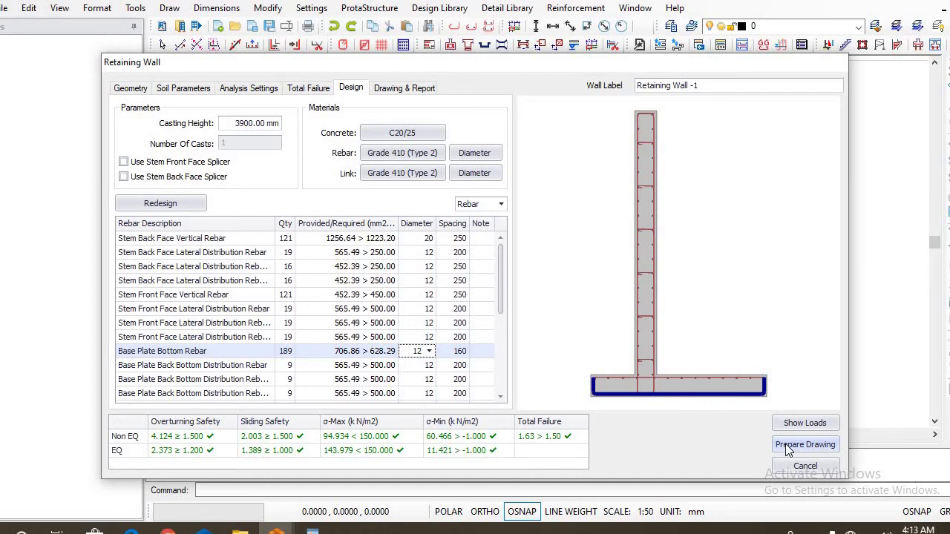
- Generate the retaining wall detail drawing and place it in model space
left_click(804, 445)
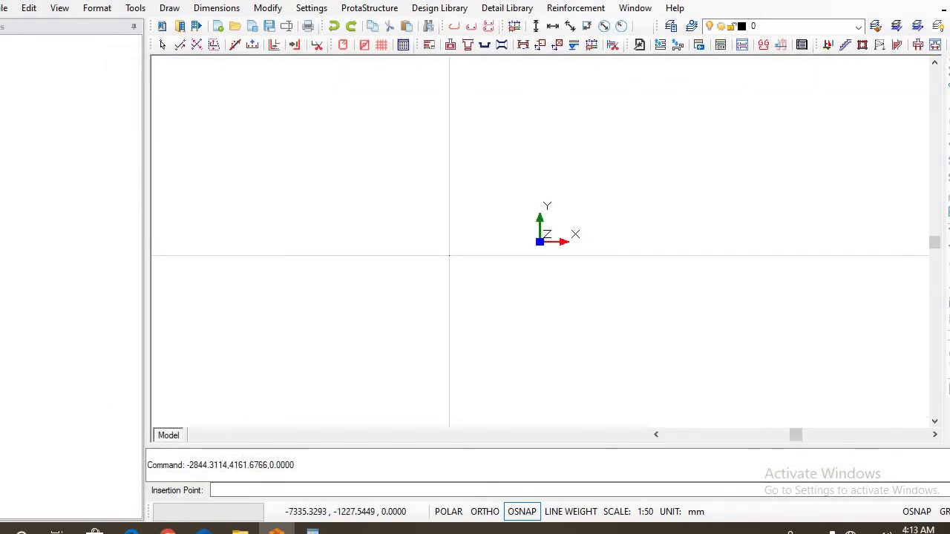
left_click(503, 209)
scroll(380, 132, "up", 5)
scroll(380, 131, "down", 4)
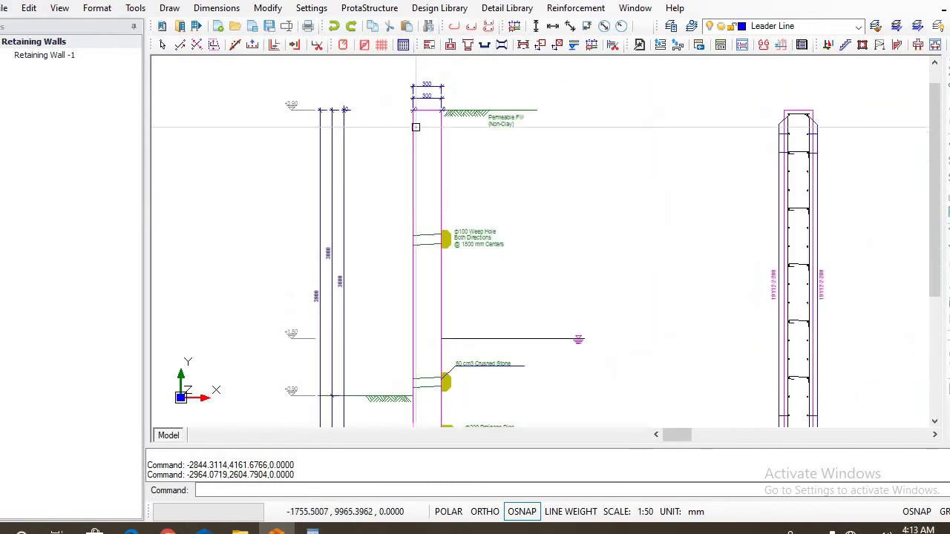
scroll(441, 101, "up", 2)
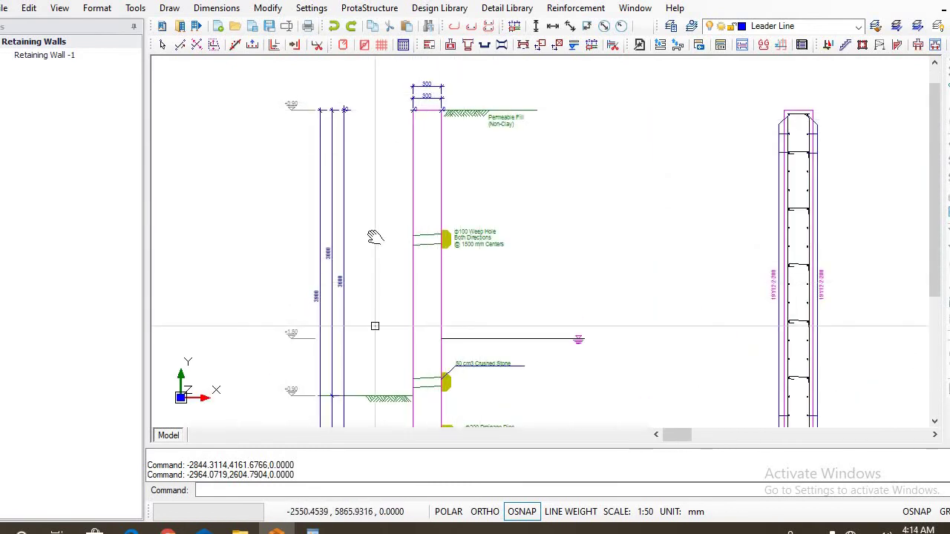
scroll(465, 364, "up", 2)
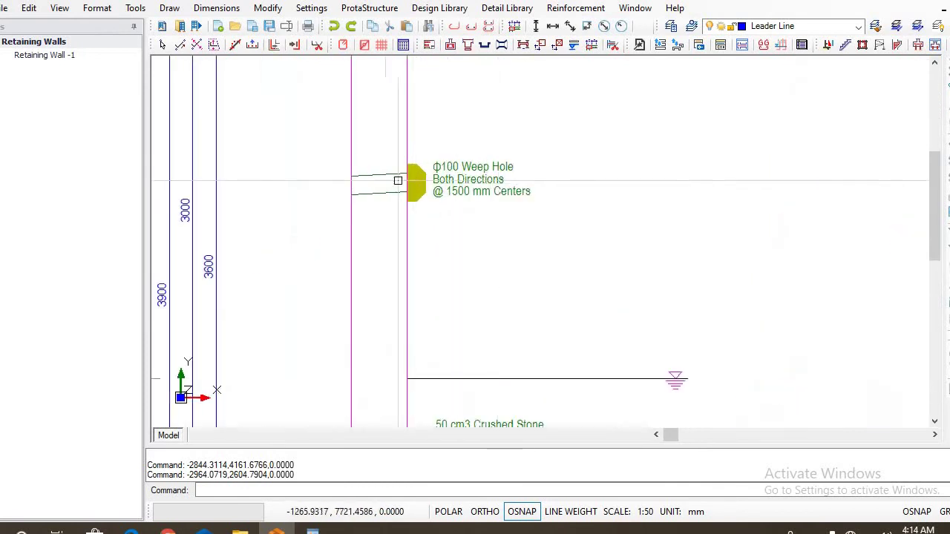
scroll(348, 183, "down", 2)
middle_click_drag(371, 349, 429, 297)
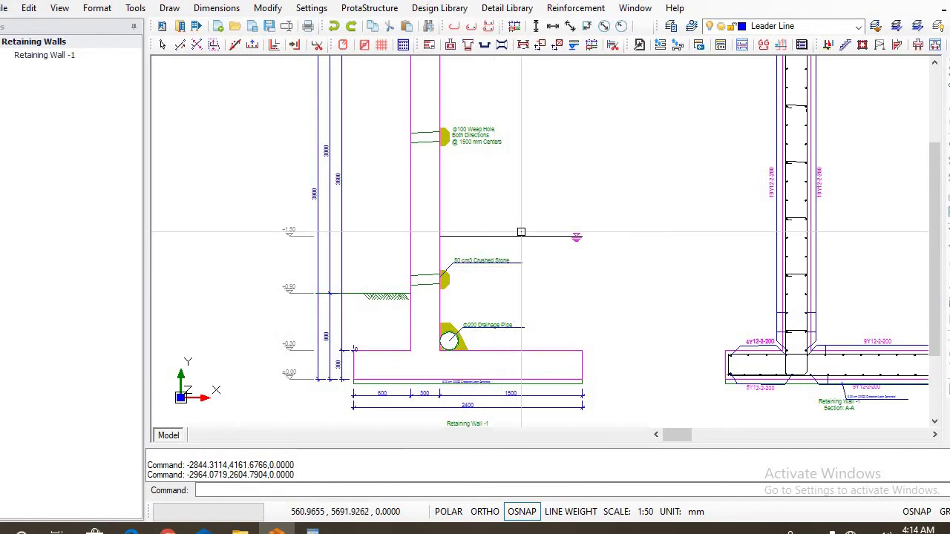
- Zoom around the drawing to inspect the wall section and Section A-A rebar layout
scroll(482, 265, "down", 2)
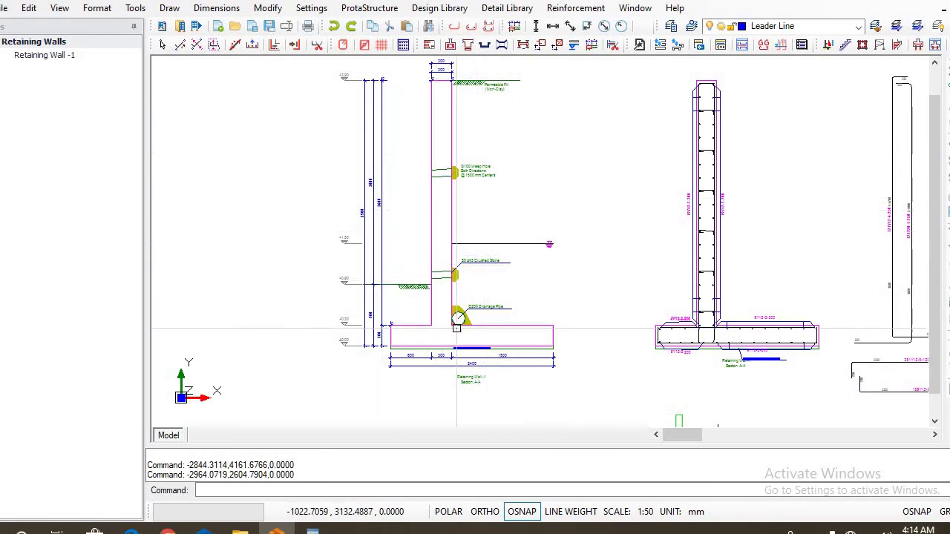
scroll(457, 327, "up", 2)
scroll(457, 321, "up", 3)
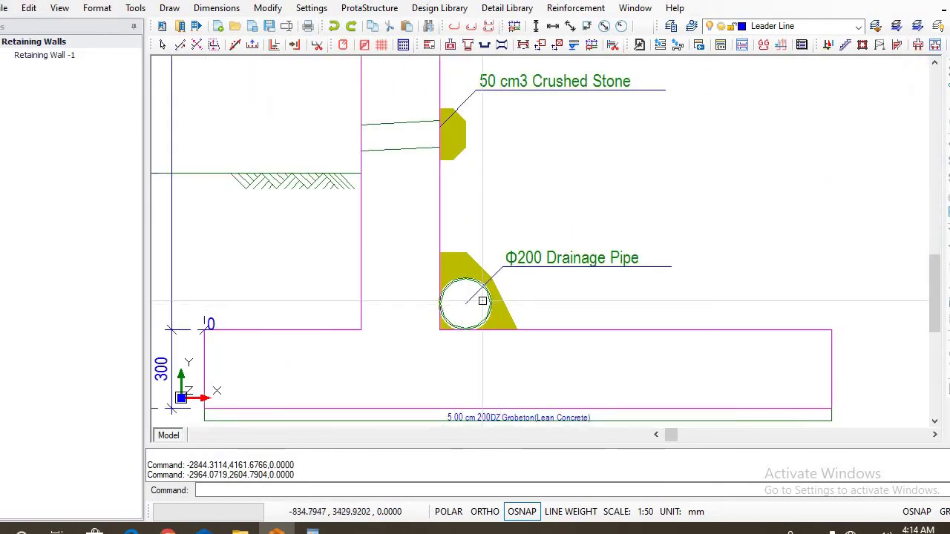
scroll(482, 301, "down", 5)
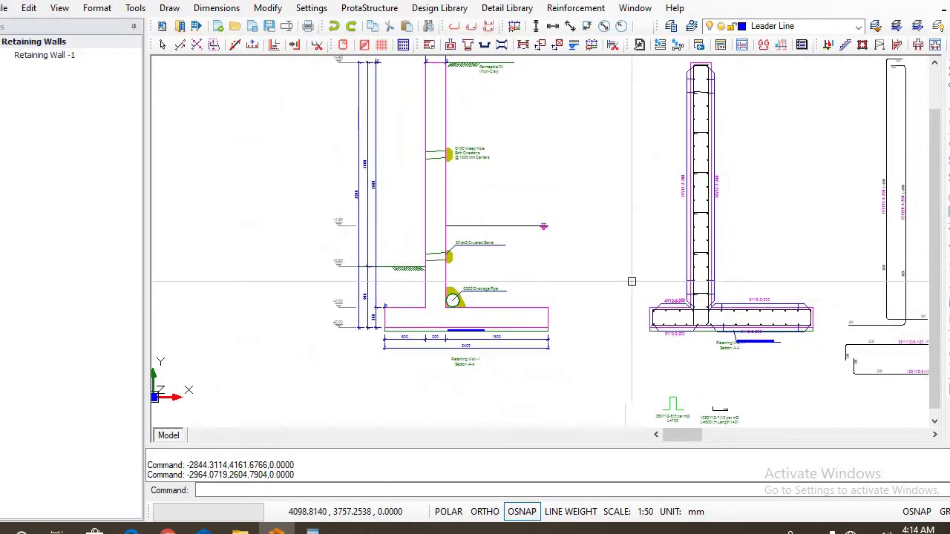
scroll(586, 186, "up", 3)
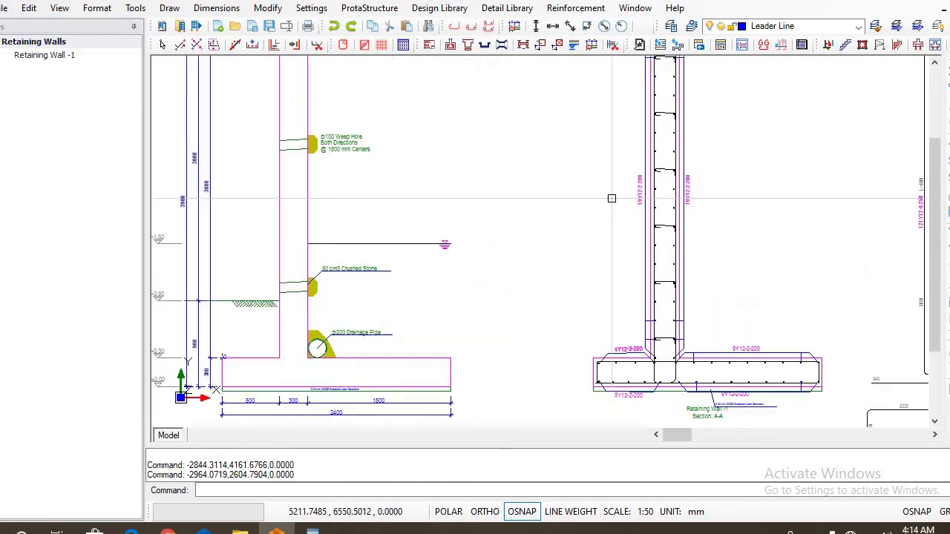
middle_click_drag(612, 198, 515, 228)
scroll(516, 229, "down", 2)
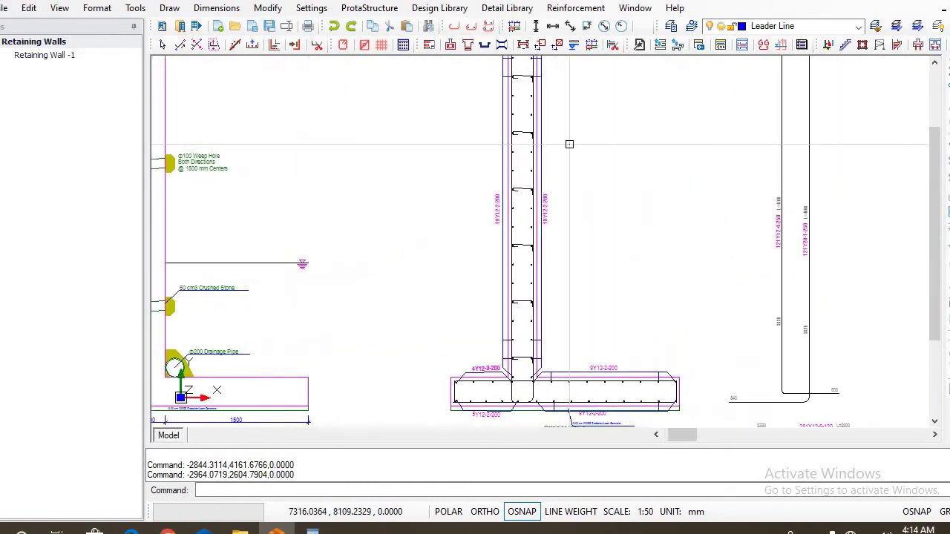
scroll(542, 144, "up", 4)
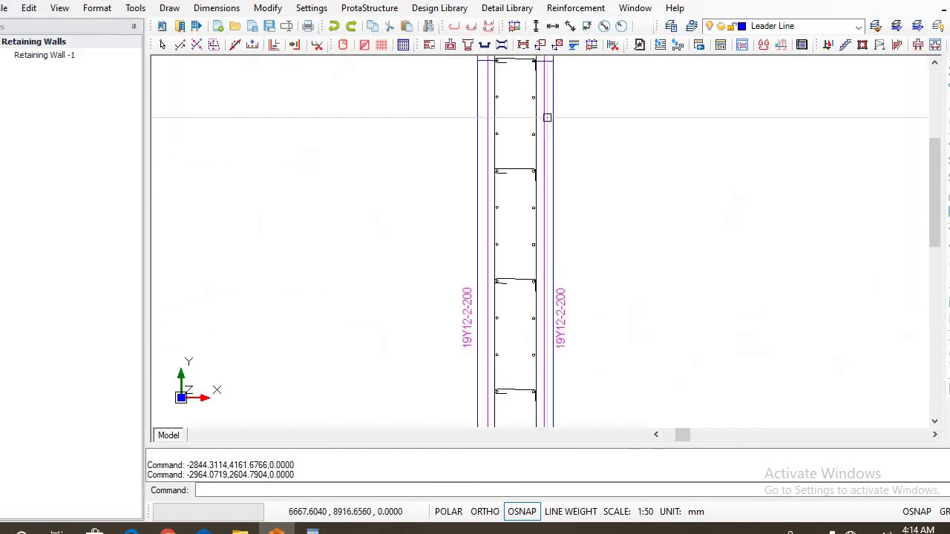
middle_click_drag(515, 276, 509, 185)
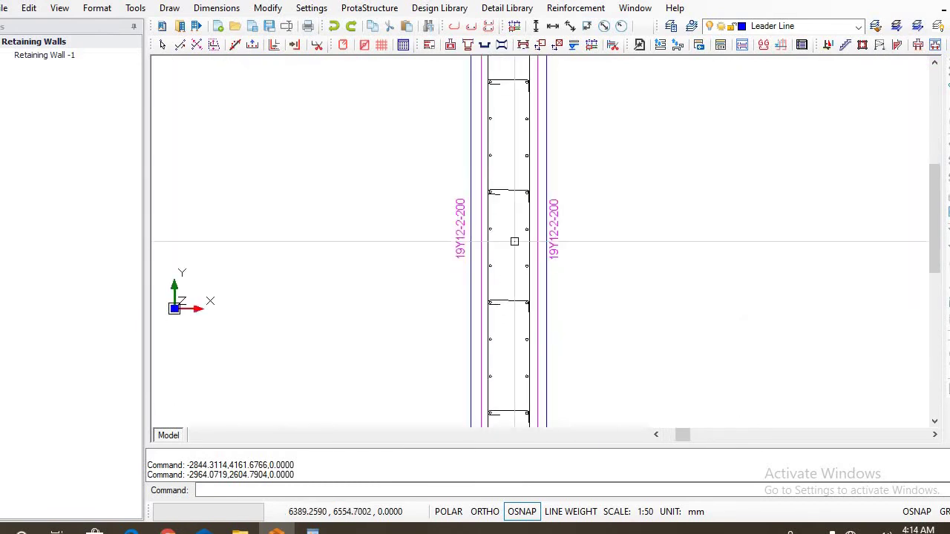
scroll(549, 186, "down", 4)
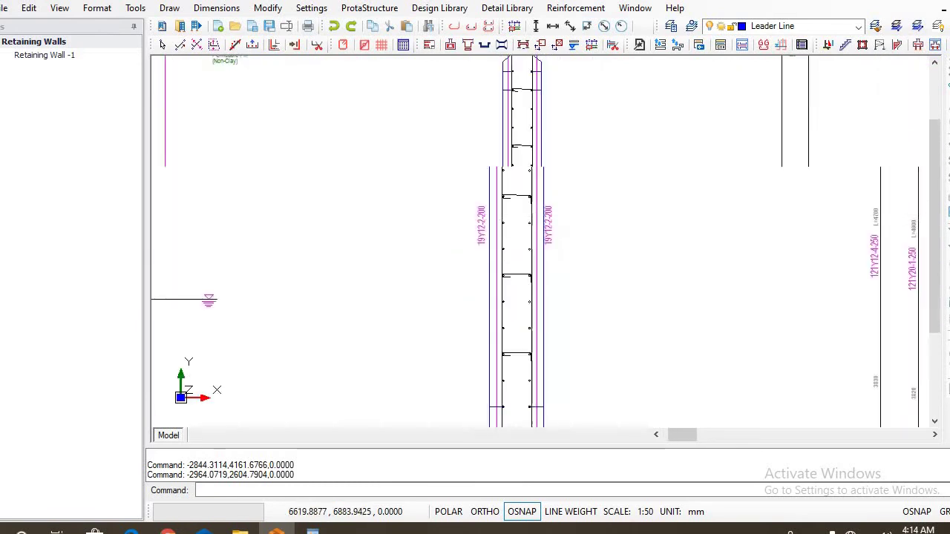
scroll(542, 270, "up", 3)
scroll(541, 269, "up", 3)
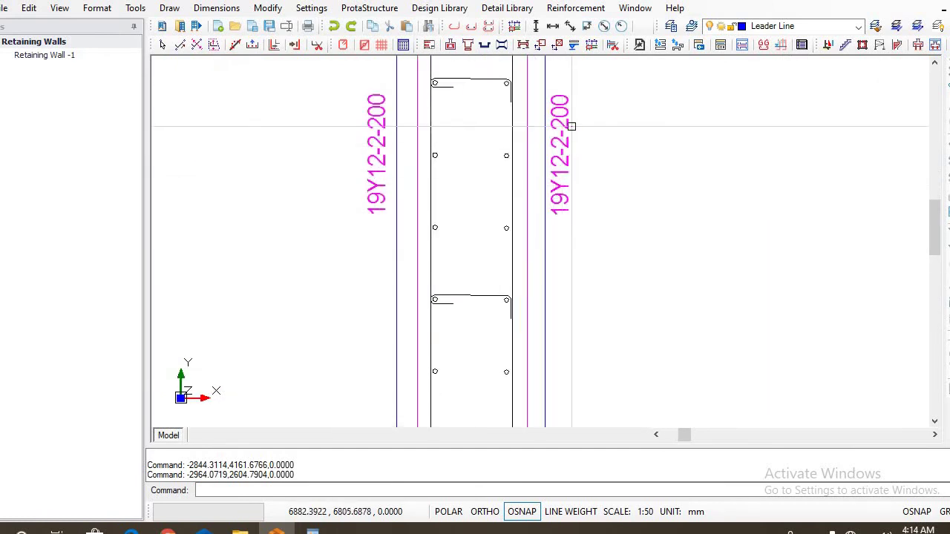
scroll(390, 168, "down", 2)
scroll(390, 168, "down", 2)
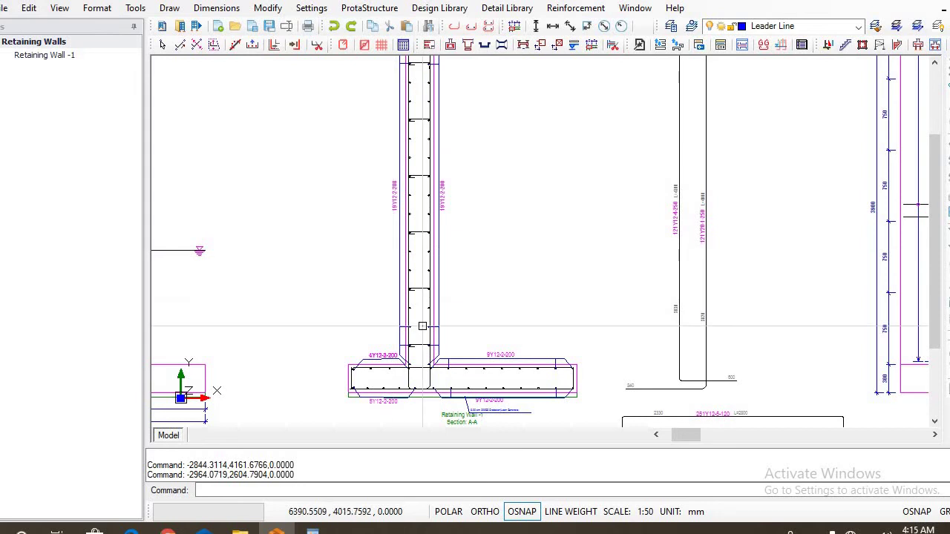
scroll(466, 401, "up", 2)
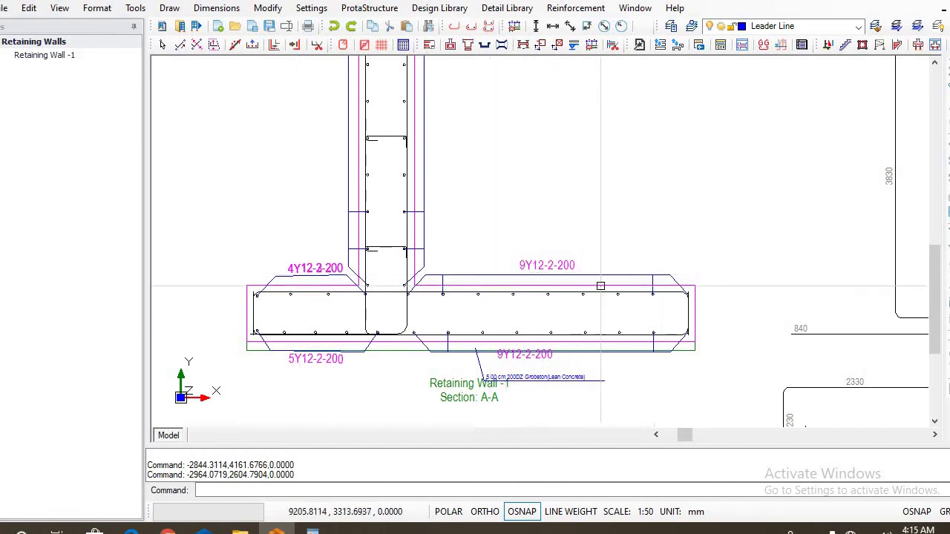
middle_click_drag(593, 351, 601, 338)
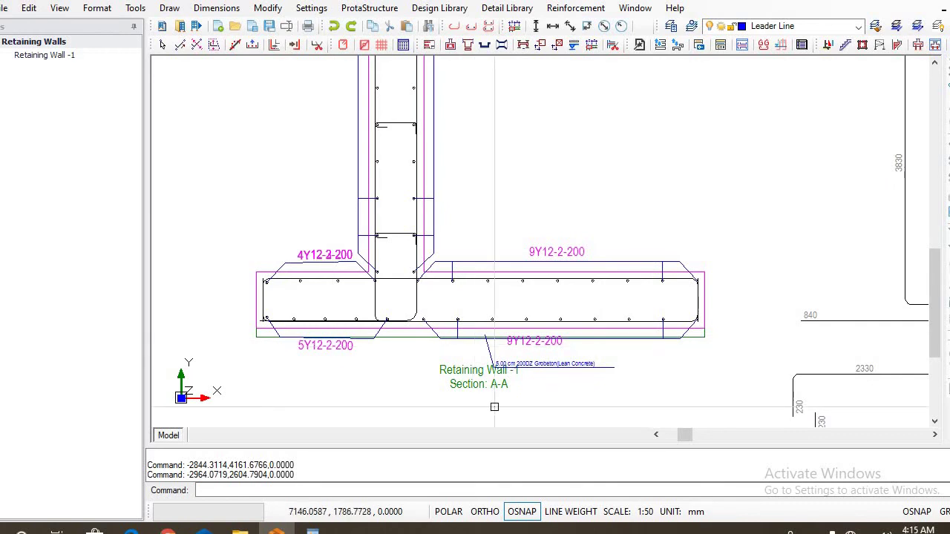
scroll(607, 365, "down", 3)
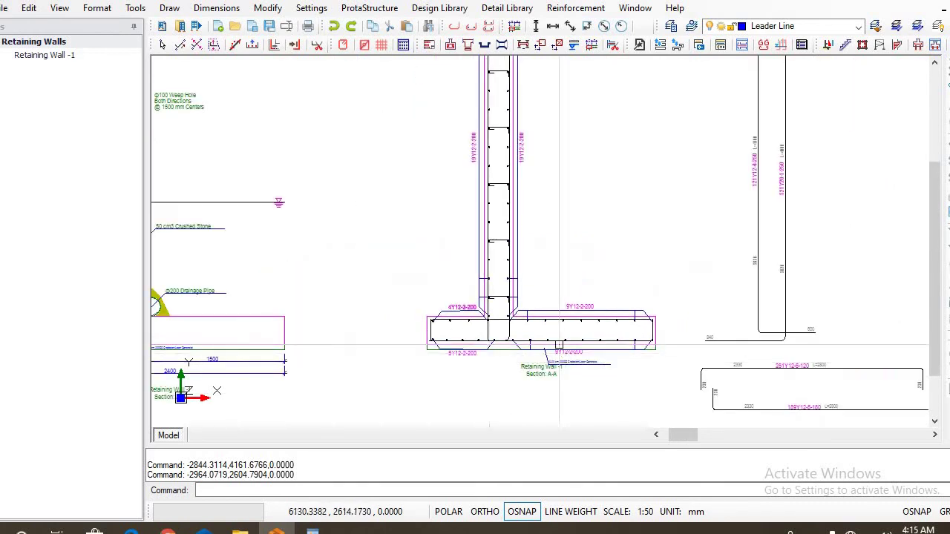
scroll(550, 346, "up", 3)
scroll(549, 346, "down", 3)
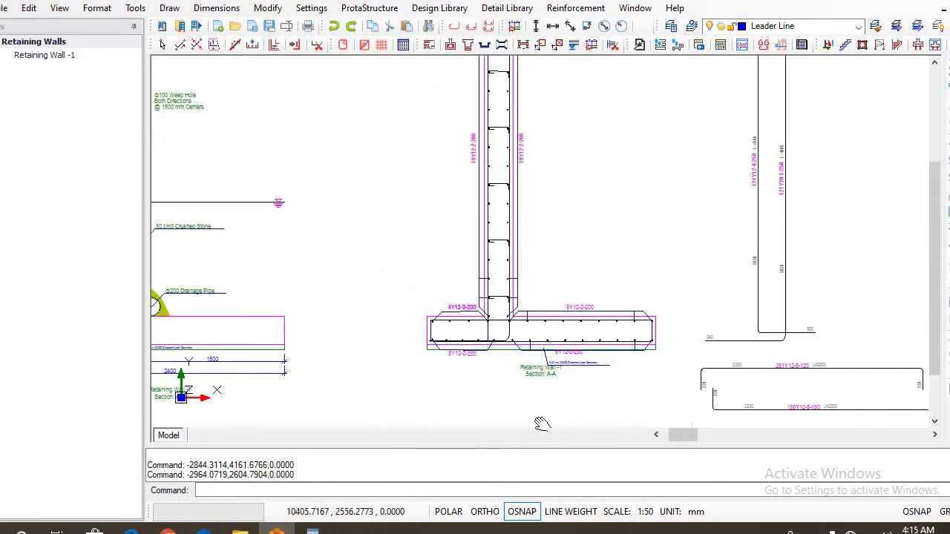
scroll(630, 220, "up", 2)
scroll(630, 220, "down", 3)
scroll(542, 215, "up", 4)
scroll(566, 267, "down", 2)
scroll(566, 273, "up", 5)
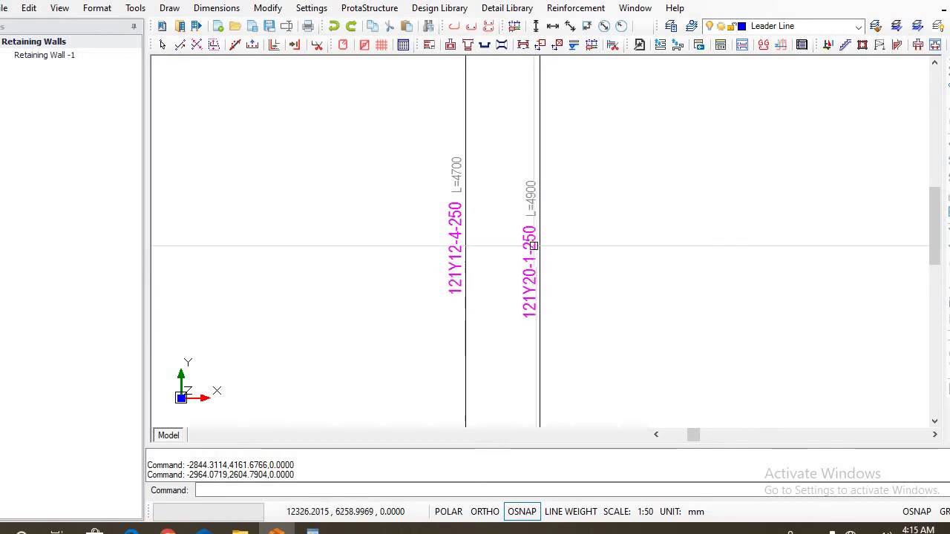
scroll(434, 307, "down", 2)
scroll(442, 300, "up", 5)
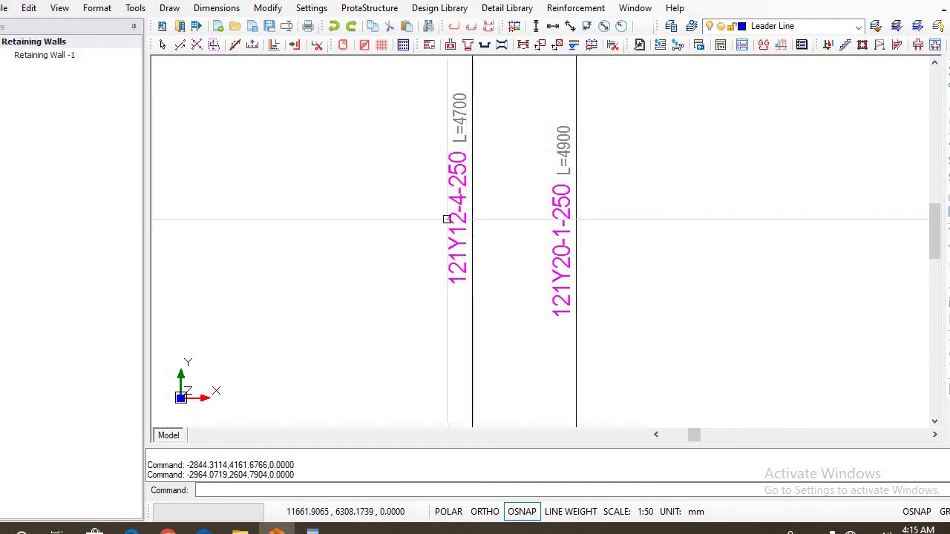
scroll(474, 195, "down", 4)
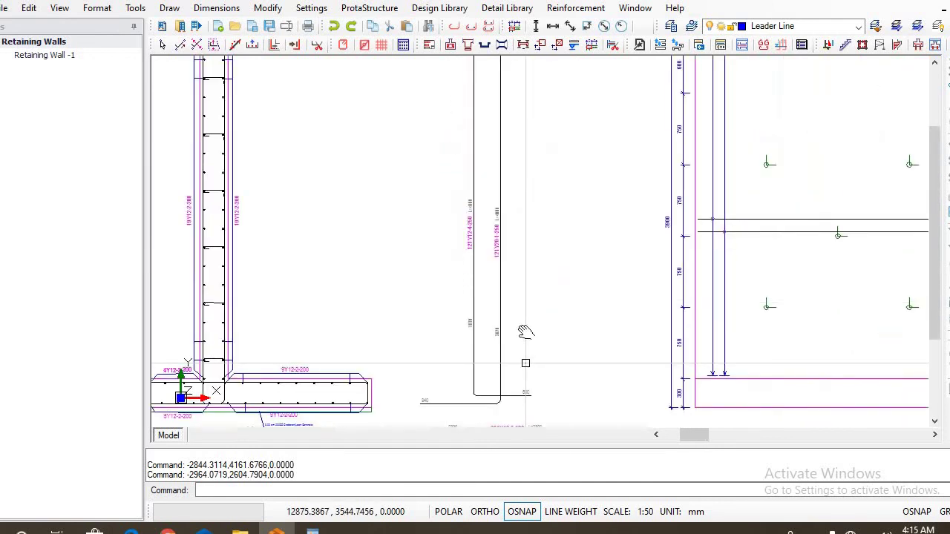
middle_click_drag(524, 328, 648, 356)
scroll(648, 356, "down", 3)
scroll(423, 326, "up", 2)
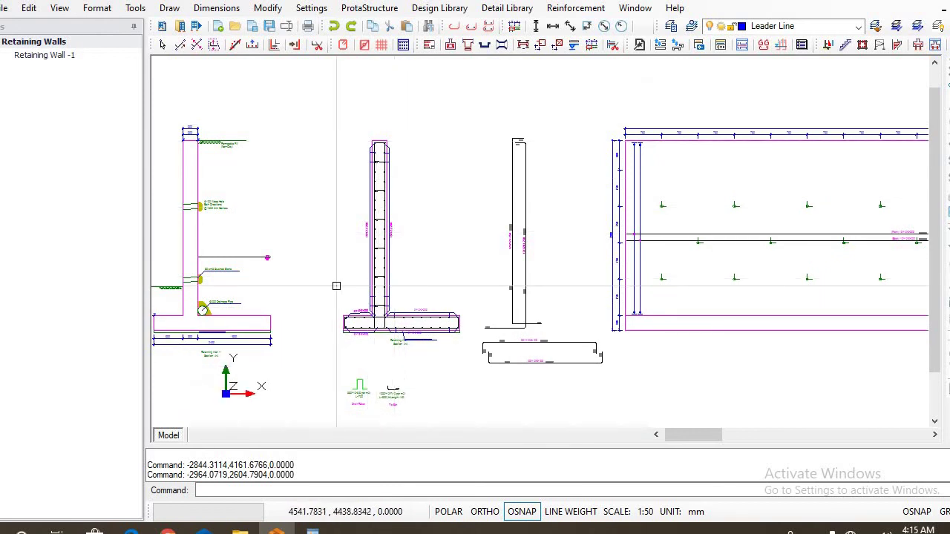
scroll(337, 280, "up", 2)
scroll(418, 331, "down", 3)
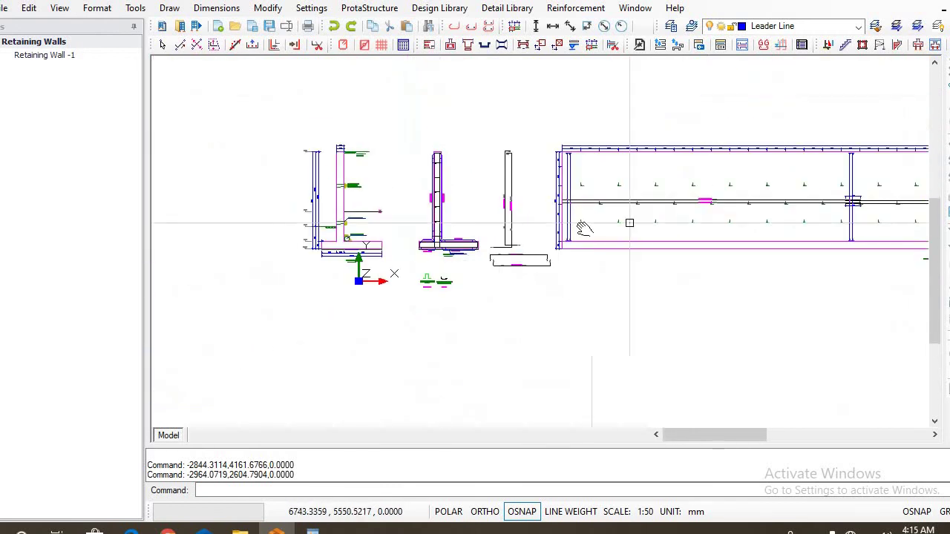
scroll(358, 205, "up", 1)
scroll(541, 238, "down", 2)
scroll(540, 238, "up", 2)
scroll(549, 259, "up", 4)
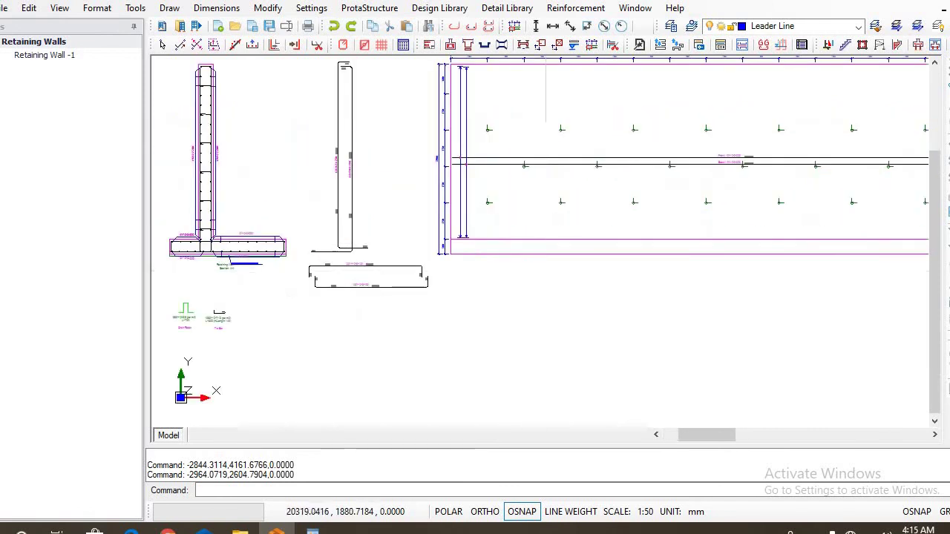
scroll(549, 269, "down", 3)
scroll(625, 276, "up", 2)
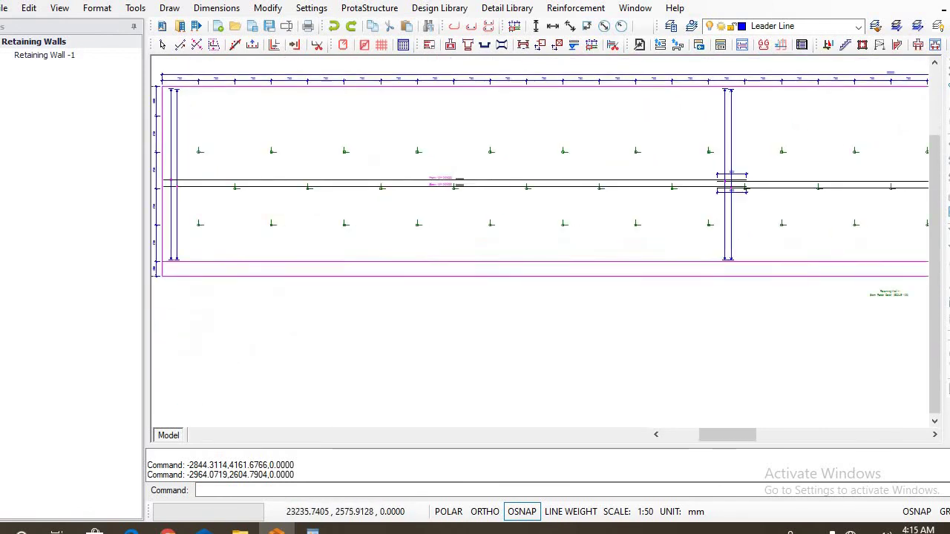
scroll(535, 283, "up", 5)
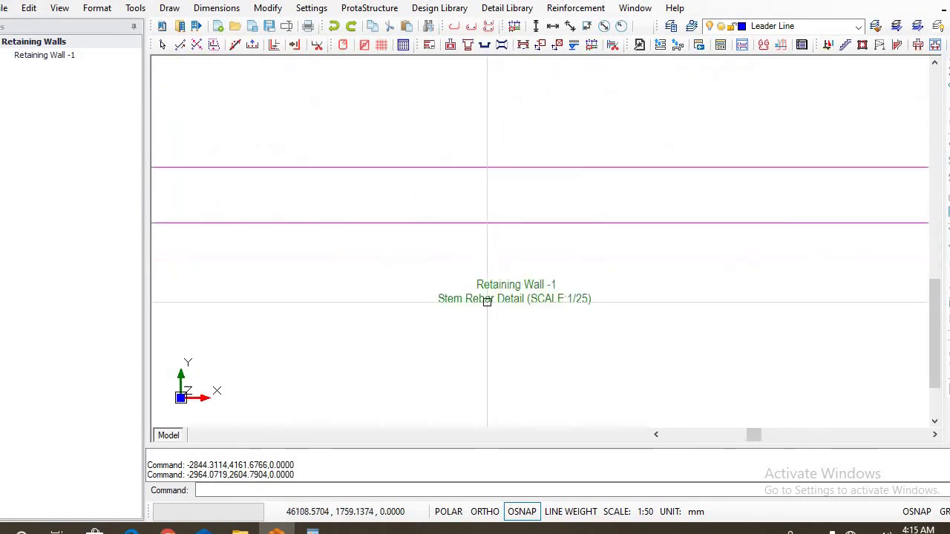
middle_click_drag(643, 180, 717, 186)
scroll(535, 215, "down", 2)
middle_click_drag(496, 248, 516, 249)
scroll(312, 226, "up", 6)
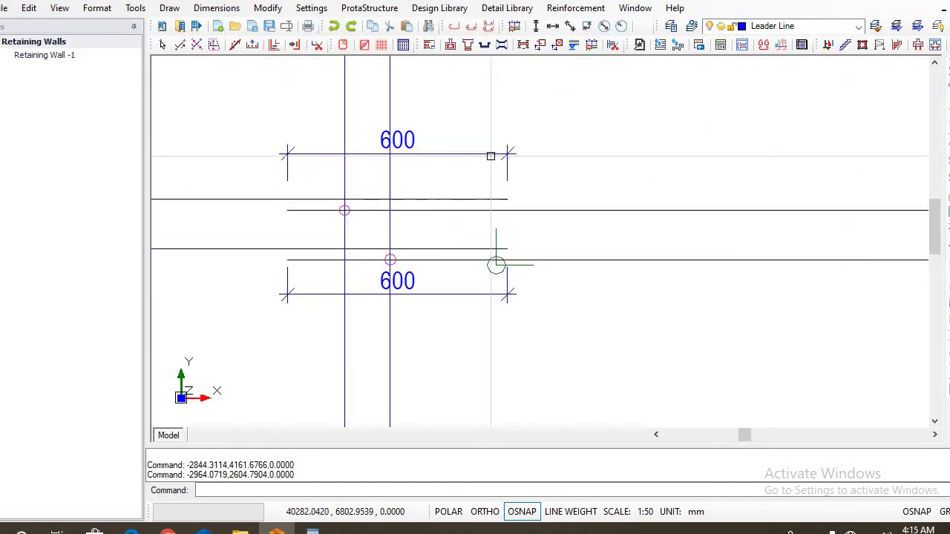
scroll(401, 158, "down", 6)
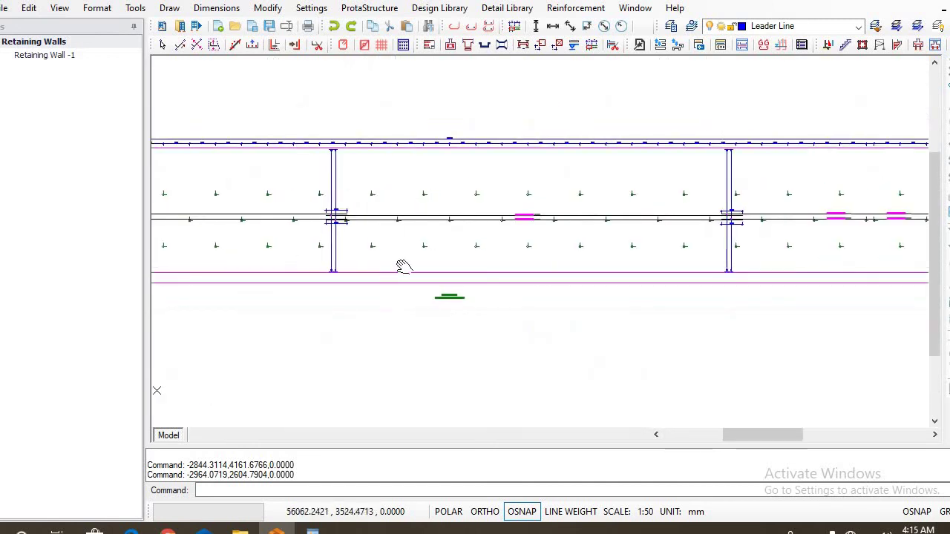
scroll(641, 260, "down", 2)
middle_click_drag(835, 268, 634, 267)
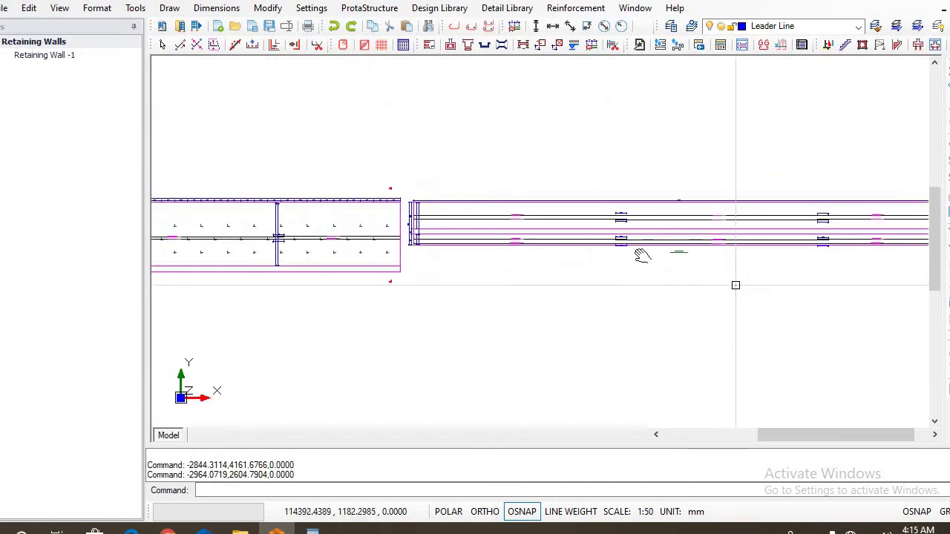
middle_click_drag(733, 284, 634, 245)
scroll(633, 245, "up", 8)
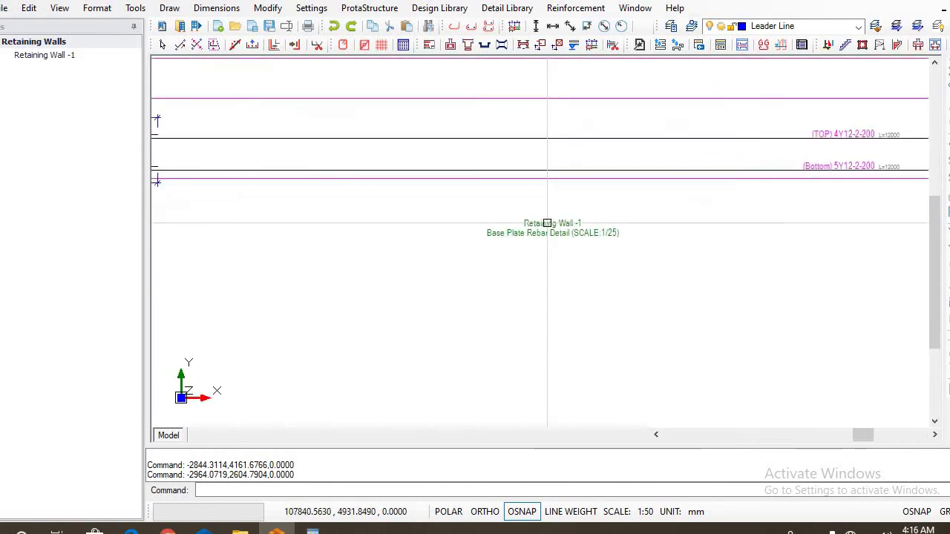
scroll(547, 223, "down", 8)
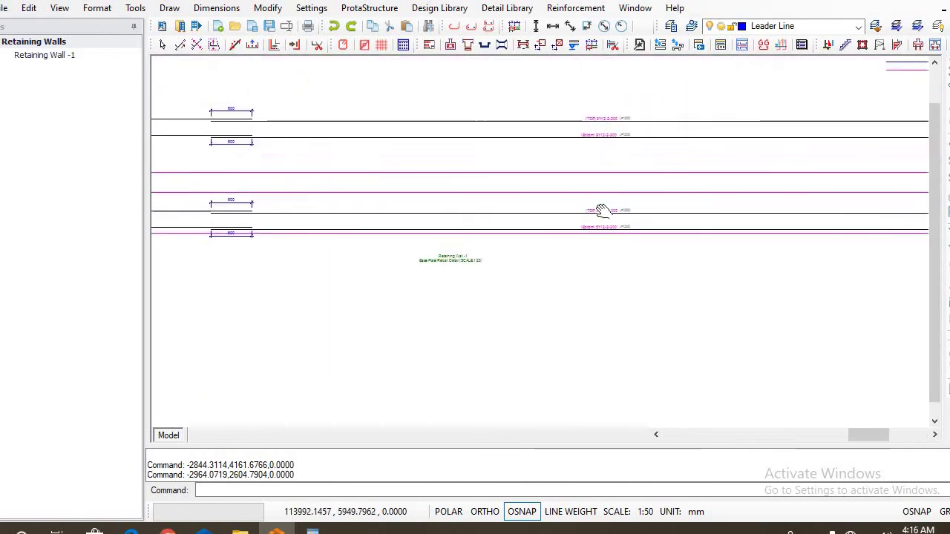
scroll(682, 188, "down", 3)
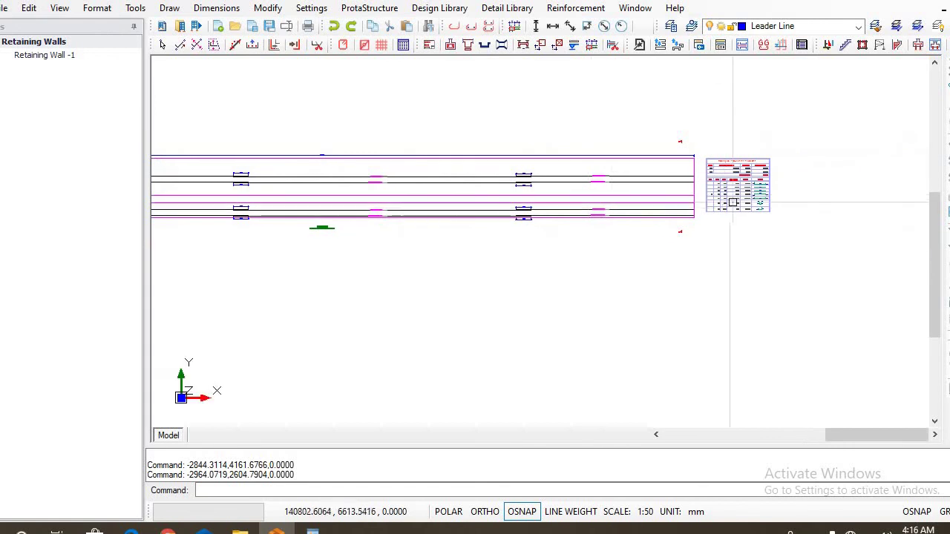
middle_click_drag(729, 201, 651, 201)
scroll(652, 202, "up", 5)
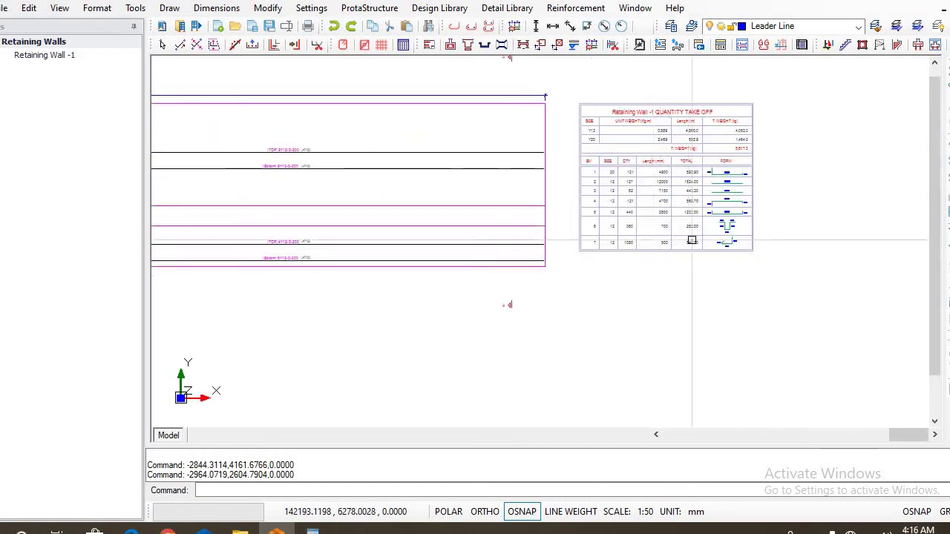
middle_click_drag(659, 161, 607, 181)
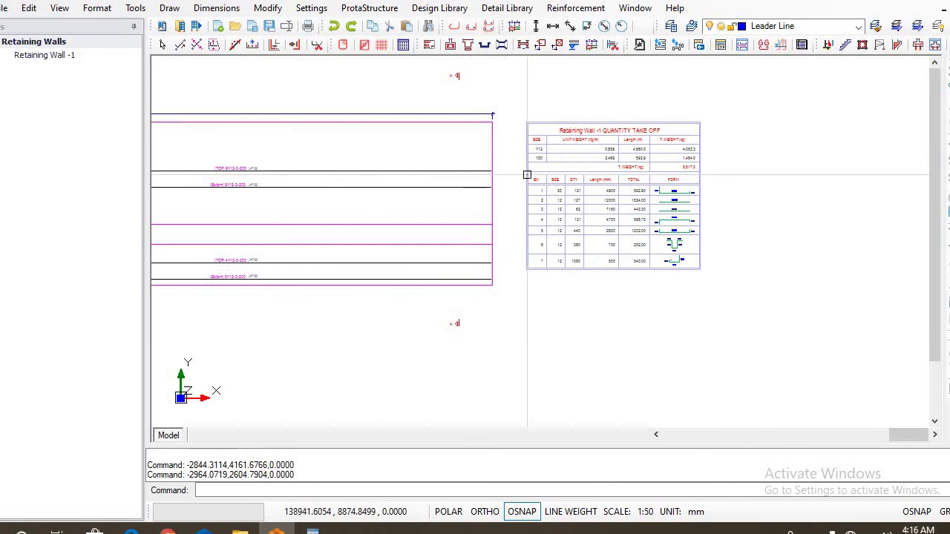
scroll(635, 213, "up", 3)
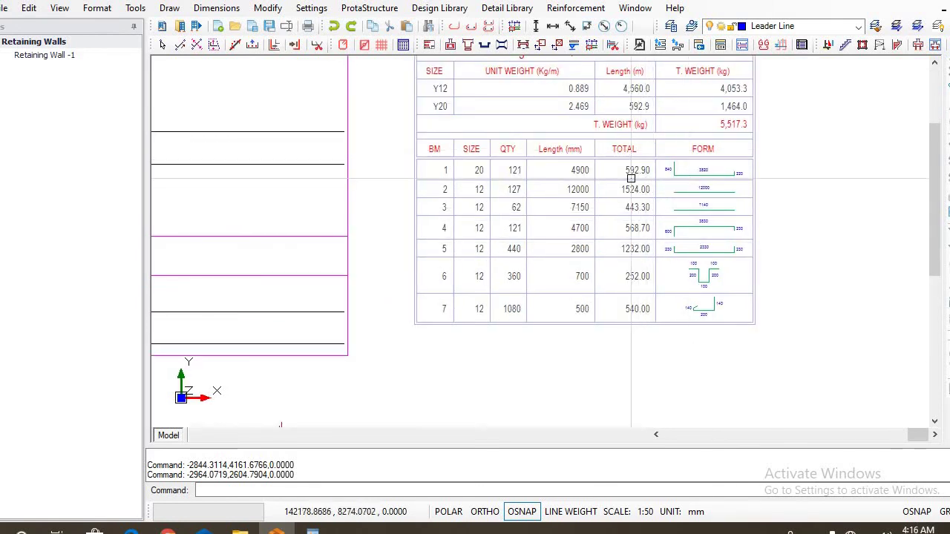
scroll(629, 193, "down", 3)
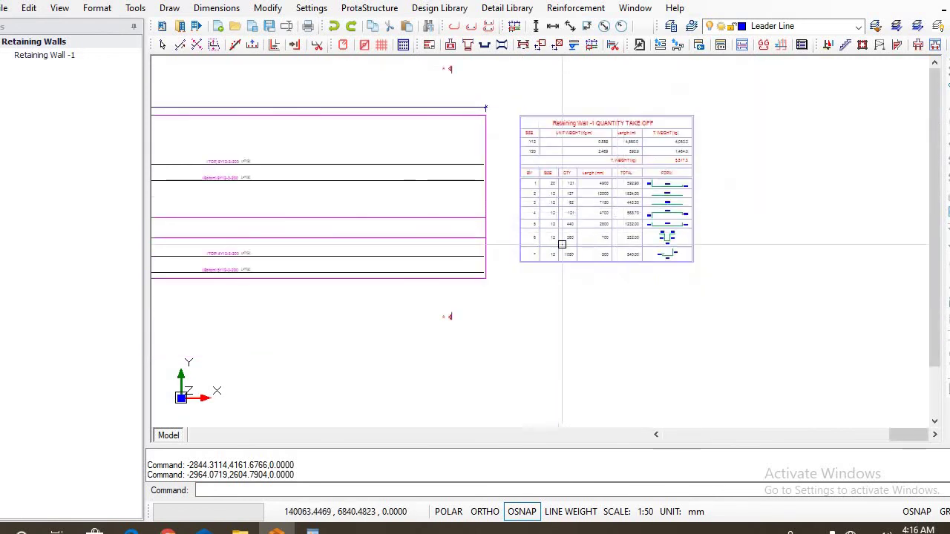
scroll(562, 246, "down", 5)
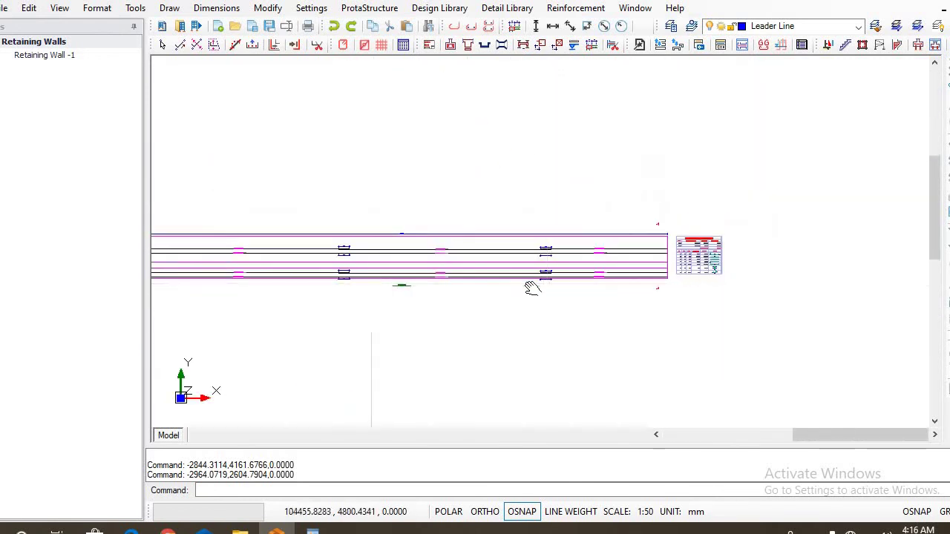
middle_click_drag(610, 288, 851, 292)
middle_click_drag(385, 292, 627, 285)
scroll(484, 288, "down", 2)
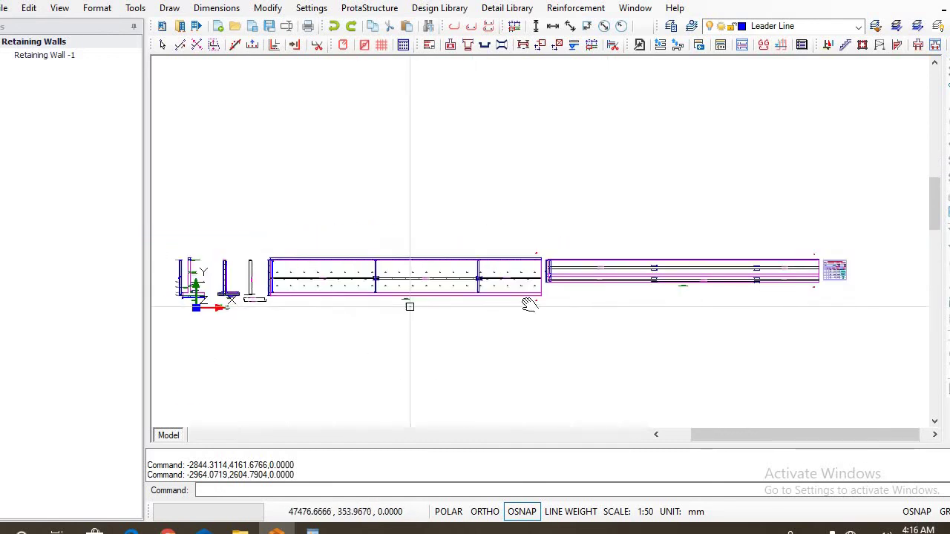
middle_click_drag(552, 302, 702, 301)
scroll(329, 309, "up", 5)
scroll(373, 302, "down", 3)
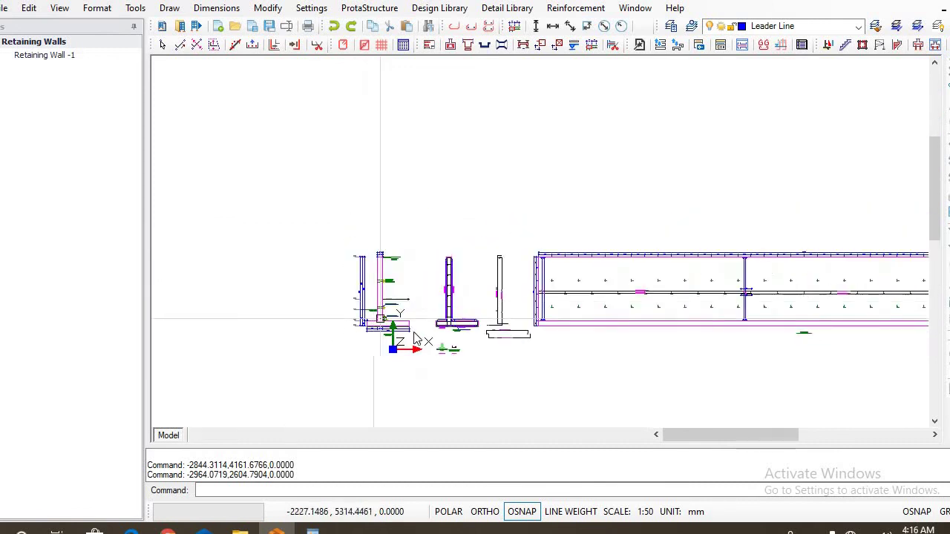
middle_click_drag(742, 294, 791, 251)
scroll(383, 257, "up", 3)
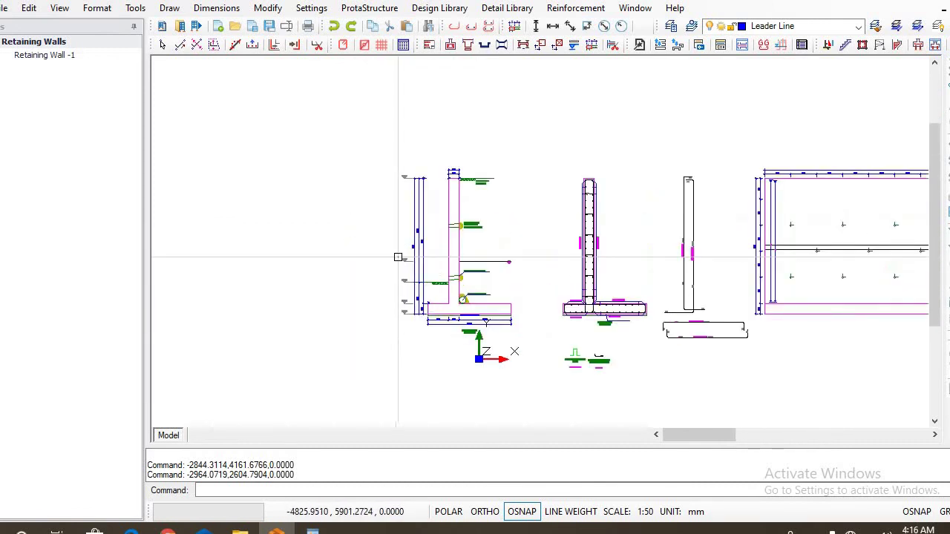
middle_click_drag(461, 257, 438, 204)
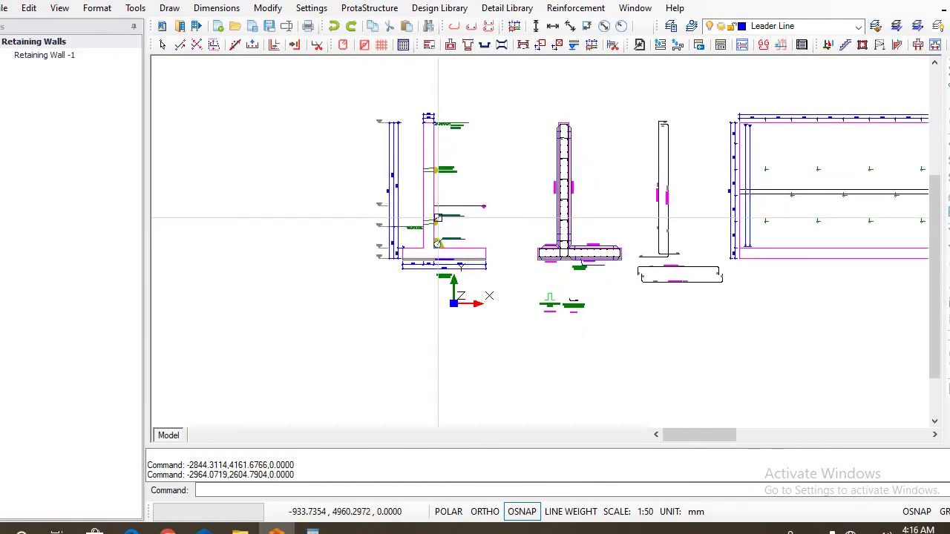
scroll(438, 220, "down", 4)
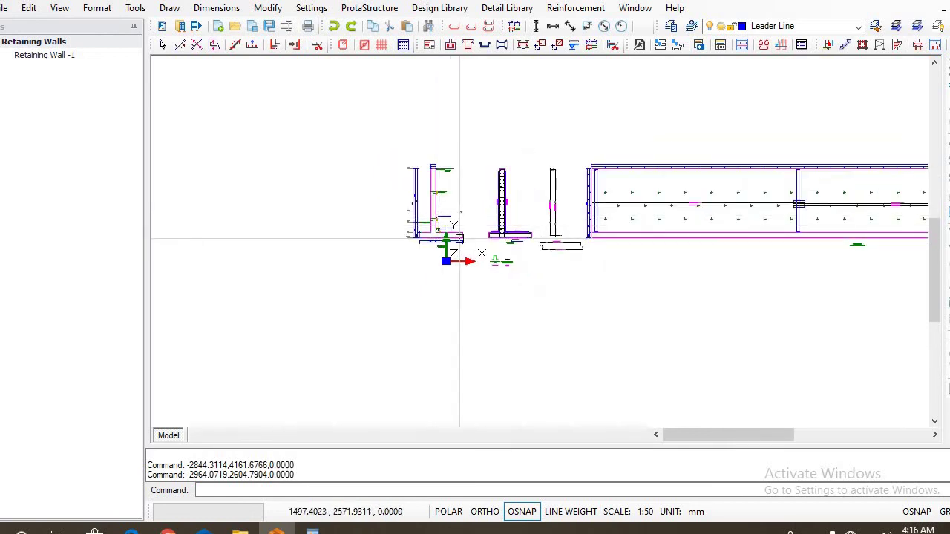
scroll(464, 209, "up", 2)
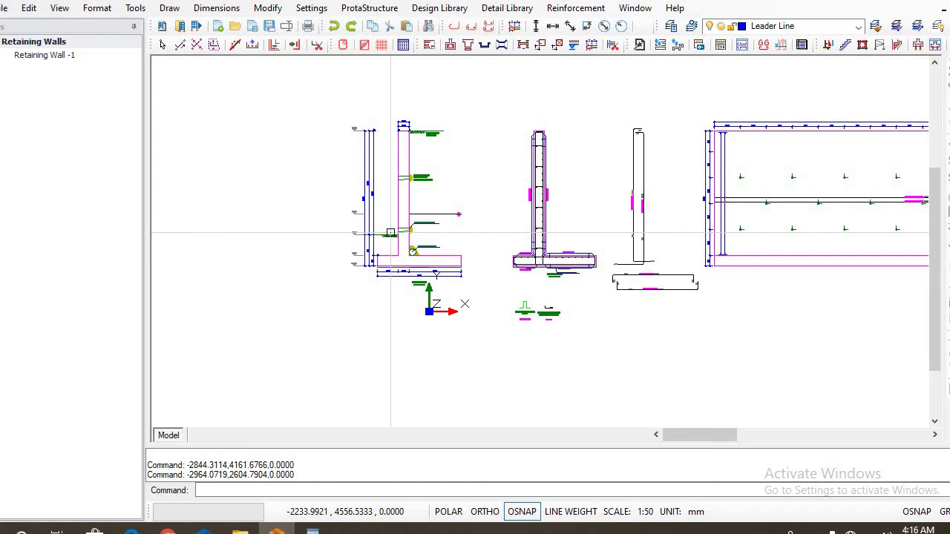
scroll(449, 241, "down", 2)
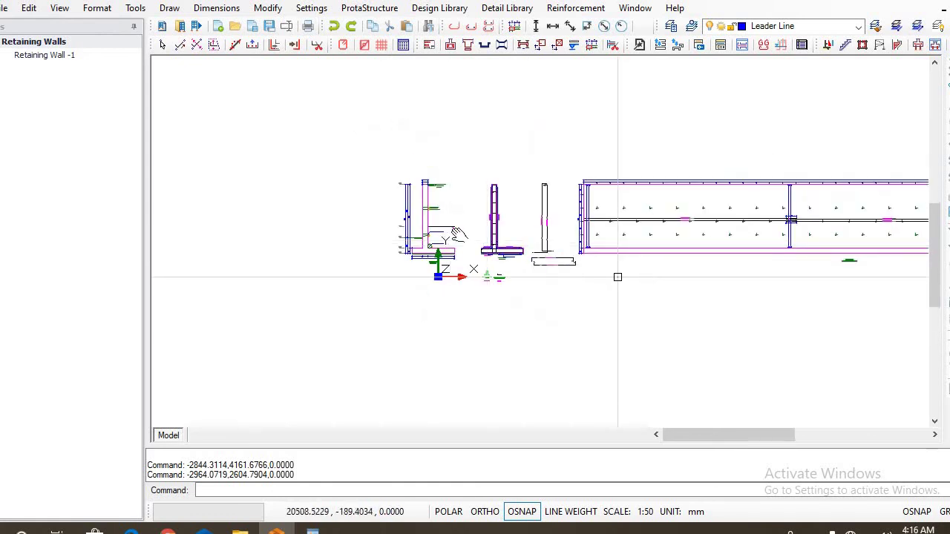
middle_click_drag(529, 265, 339, 243)
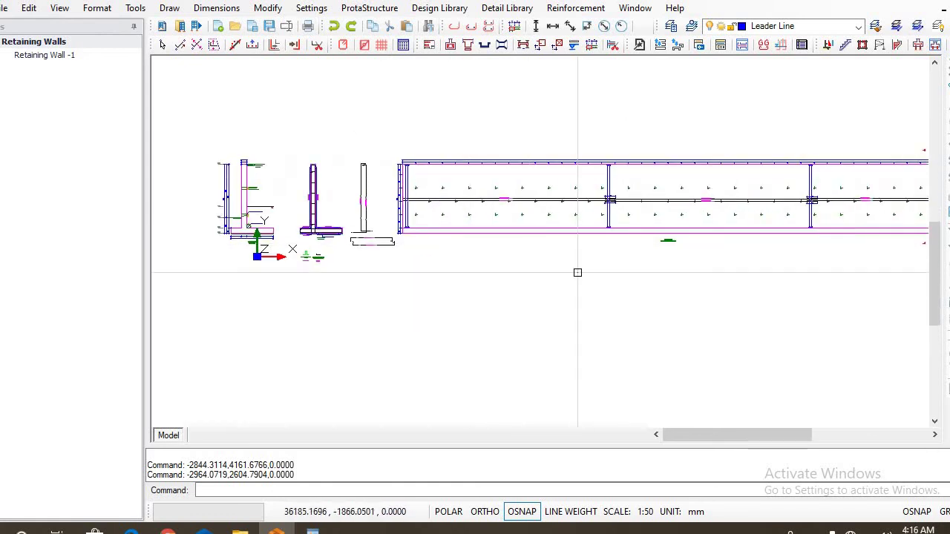
scroll(660, 273, "down", 1)
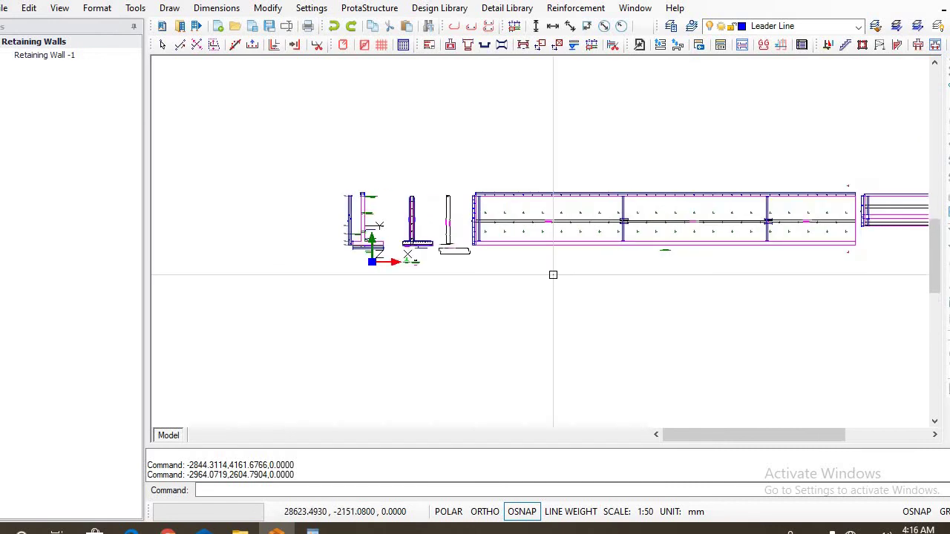